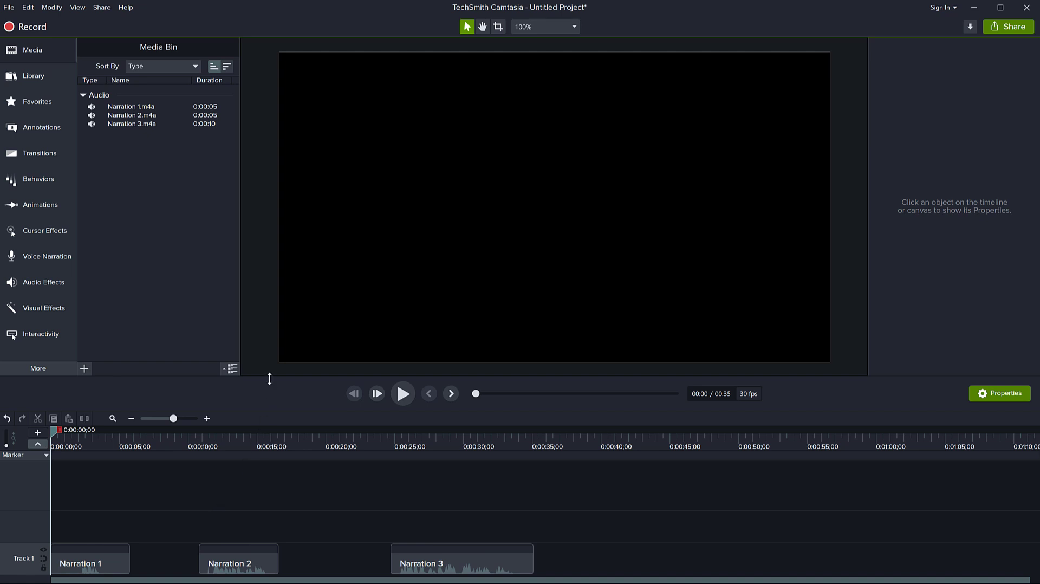
- Raise the canvas/timeline splitter and drag the Media Bin splitter right for more editing room
left_click_drag(269, 379, 267, 308)
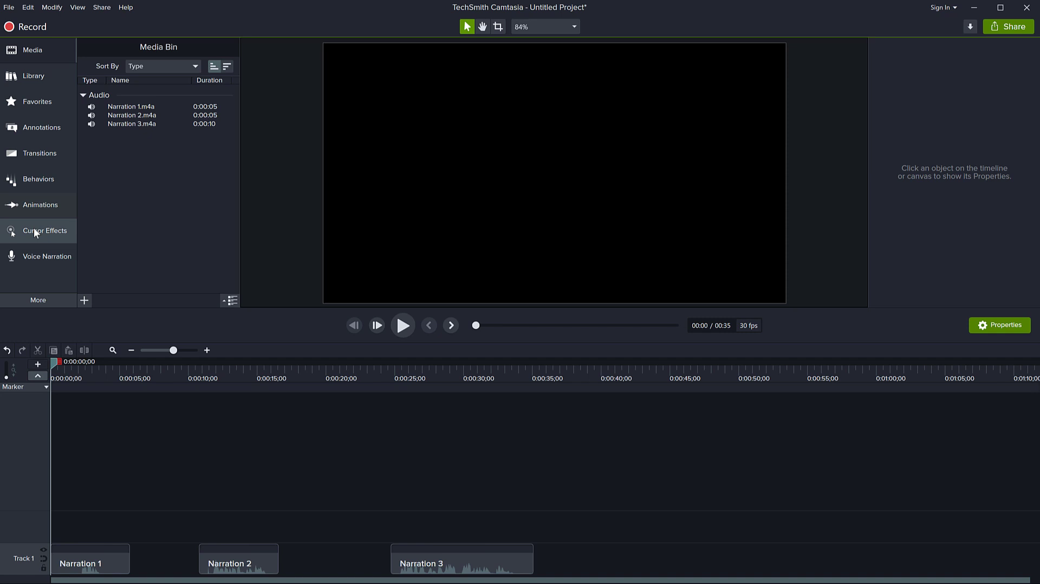
left_click_drag(76, 243, 114, 242)
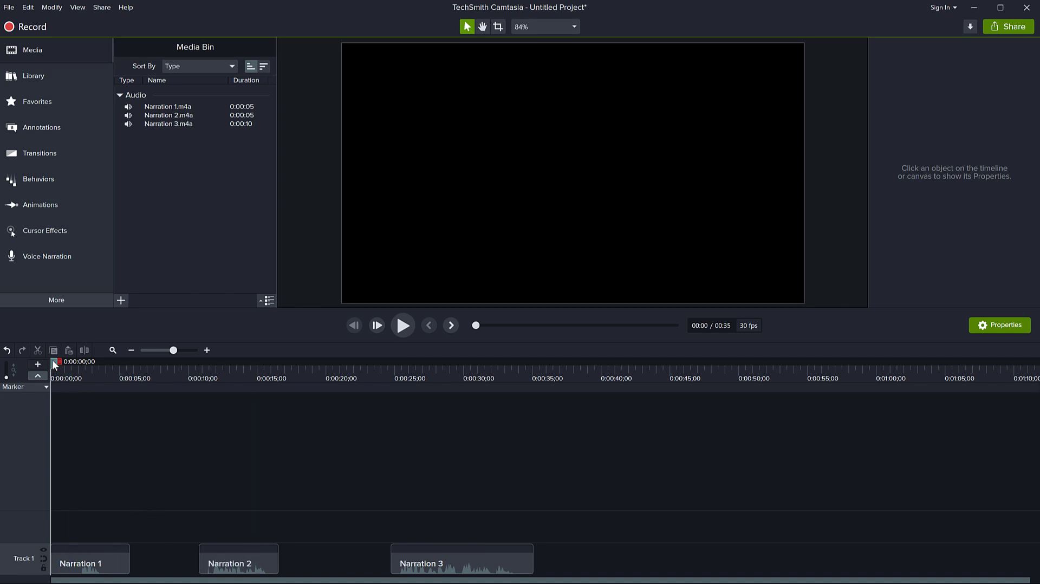
- Audition the narration around 10 and 20 seconds, leaving the playhead at 0:00:20;25
left_click_drag(52, 360, 80, 362)
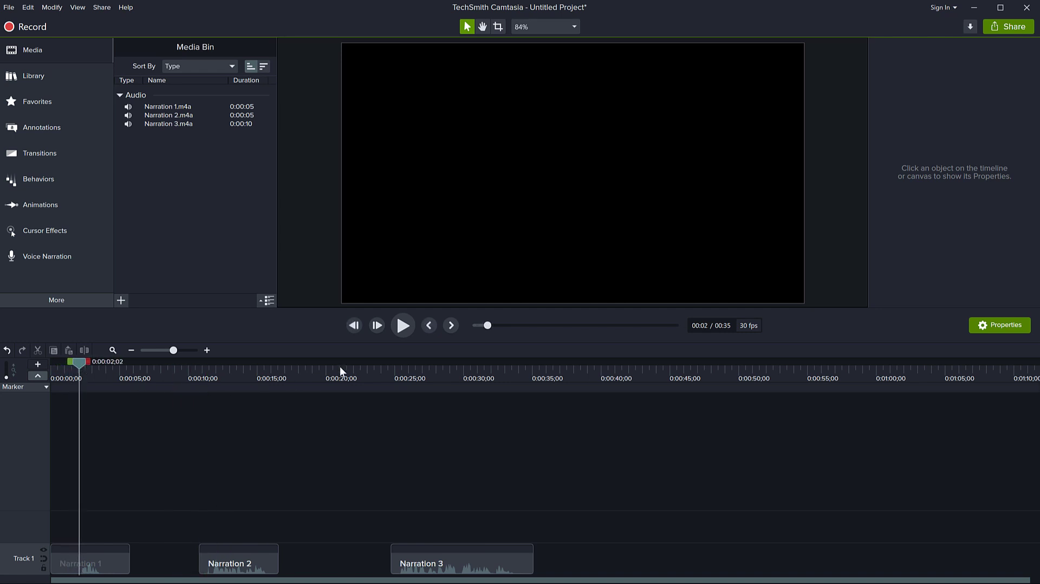
left_click(401, 327)
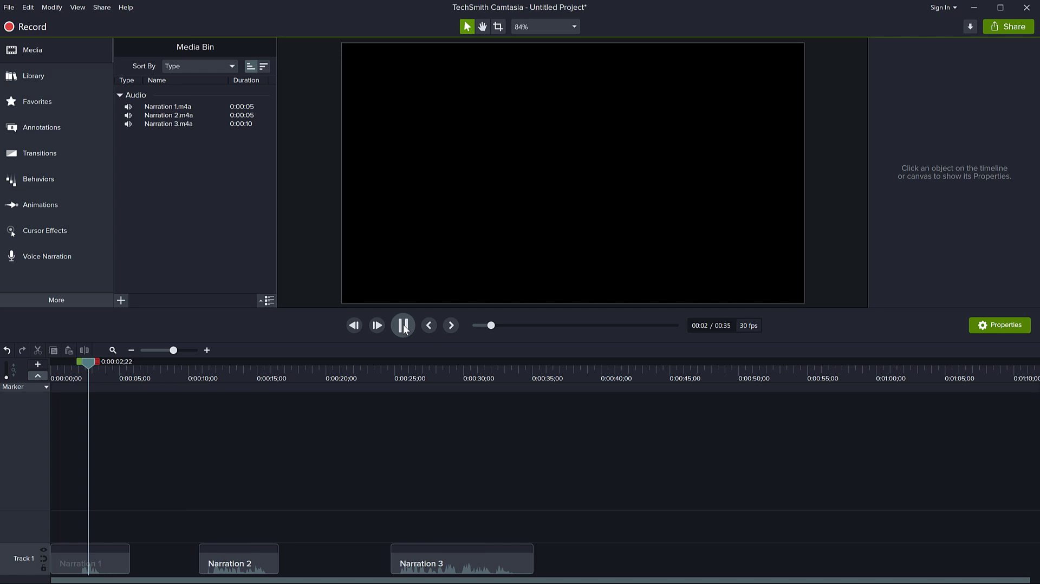
left_click(196, 375)
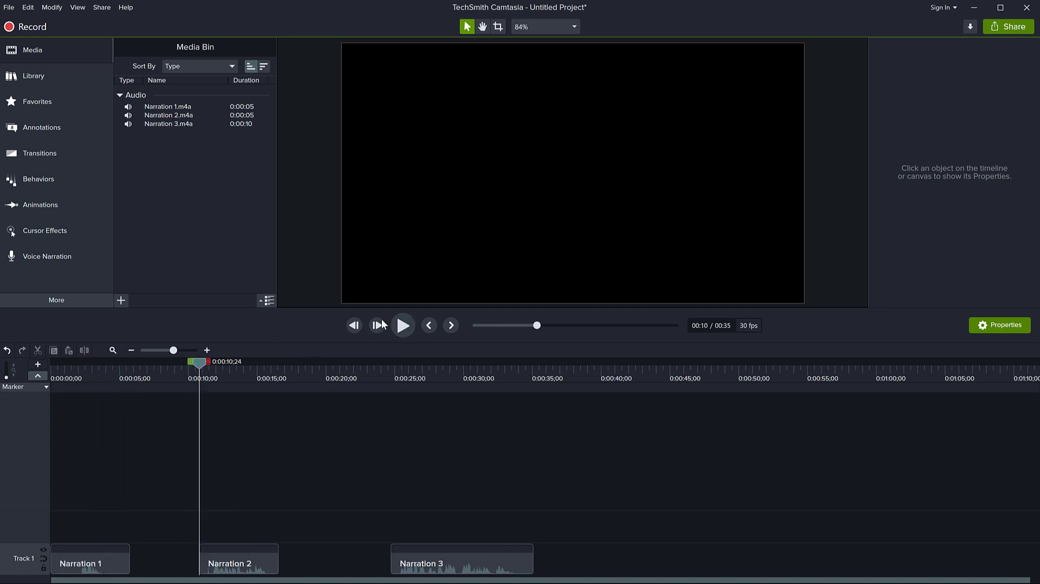
left_click(409, 324)
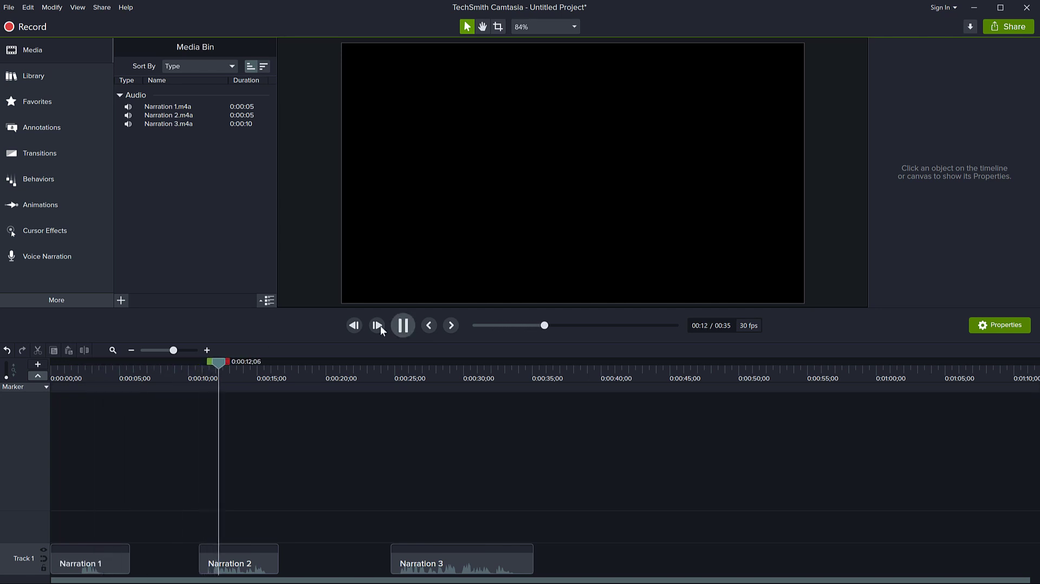
left_click(334, 372)
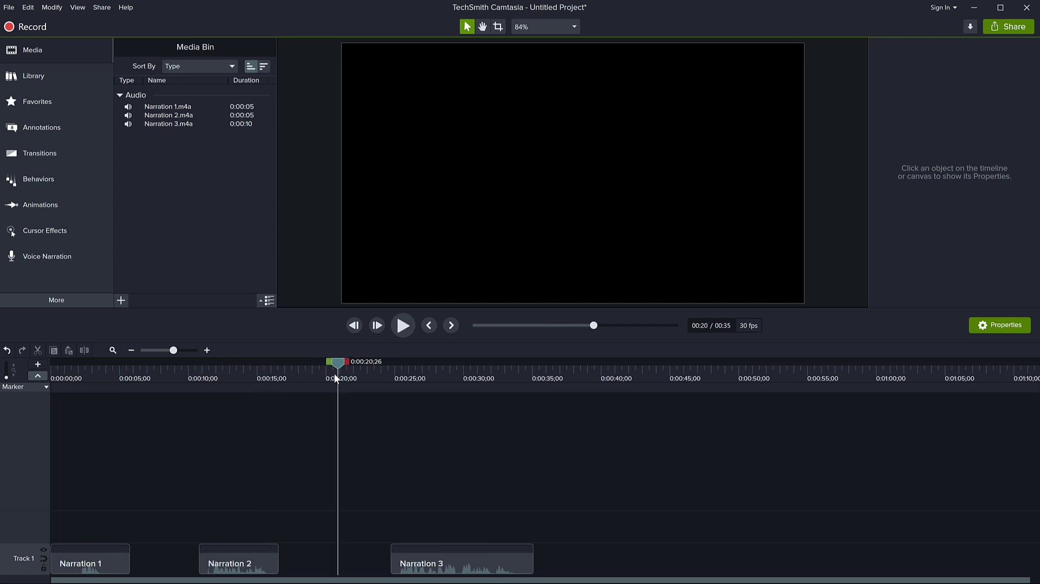
key("comma")
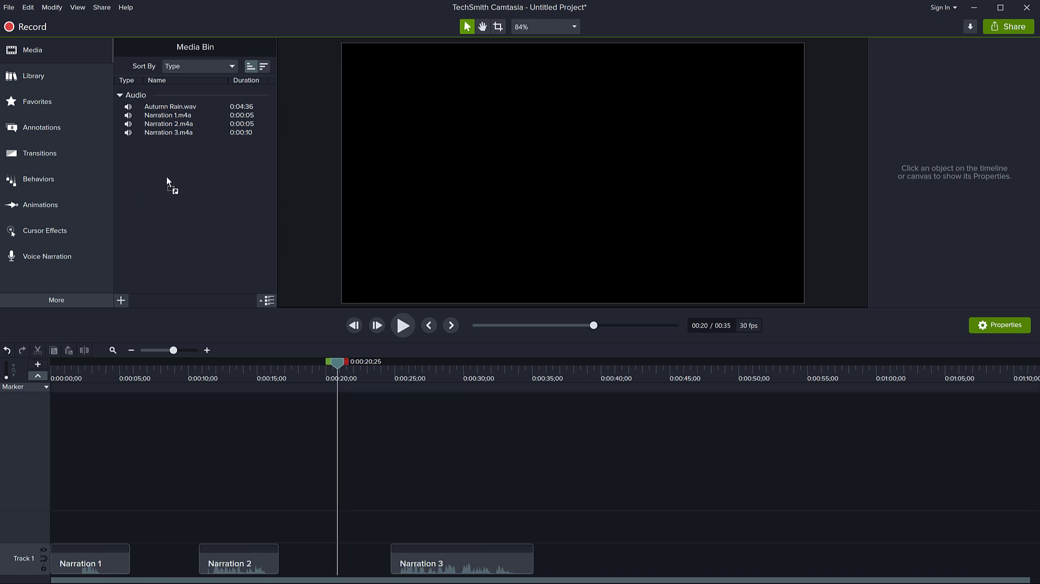
- Place Autumn Rain.wav on a new Track 2 and play it with the narration, stopping near 0:14
left_click(176, 105)
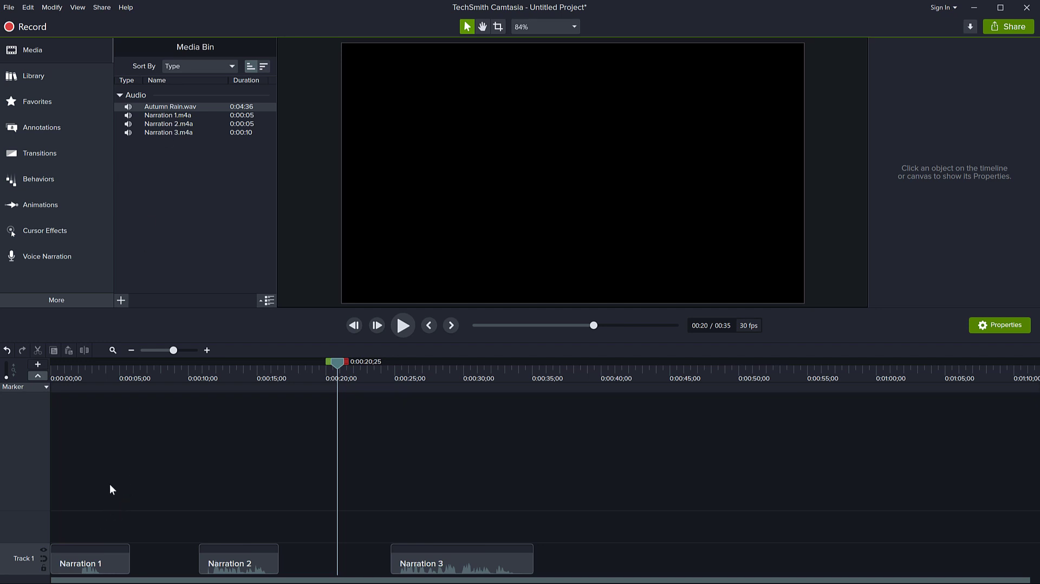
left_click_drag(181, 106, 42, 533)
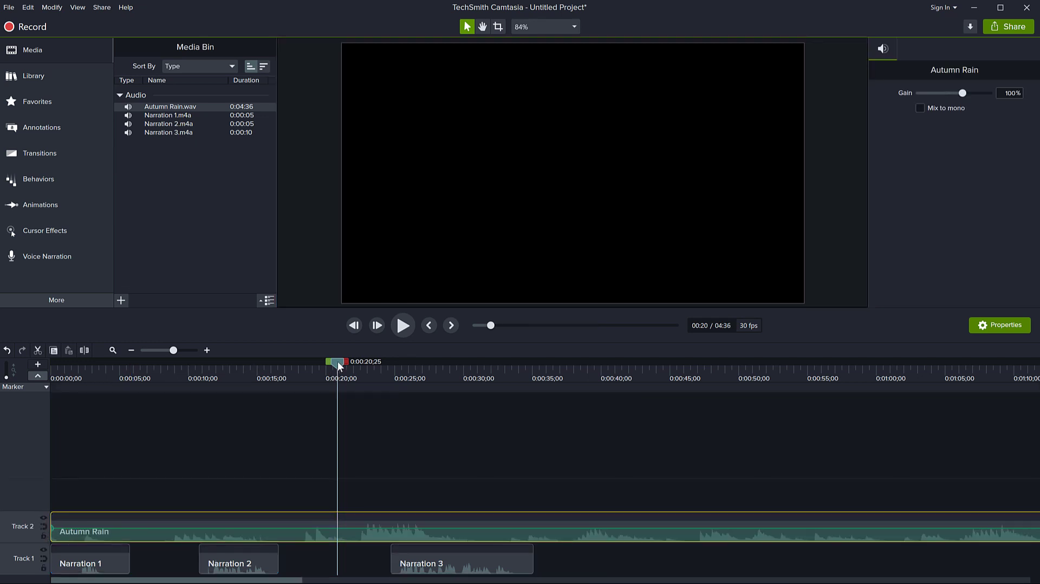
left_click_drag(337, 361, 174, 373)
key("space")
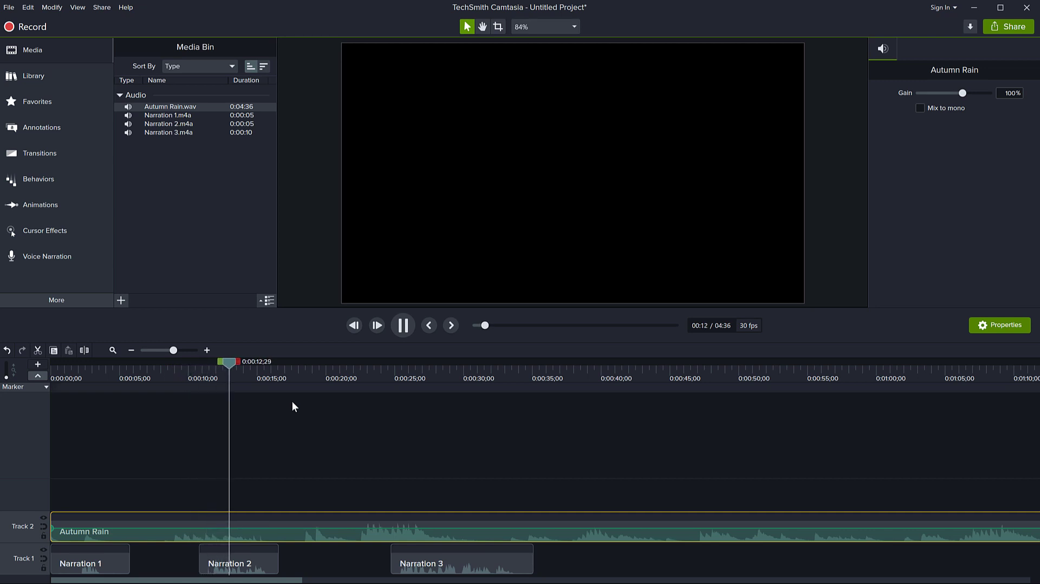
key("space")
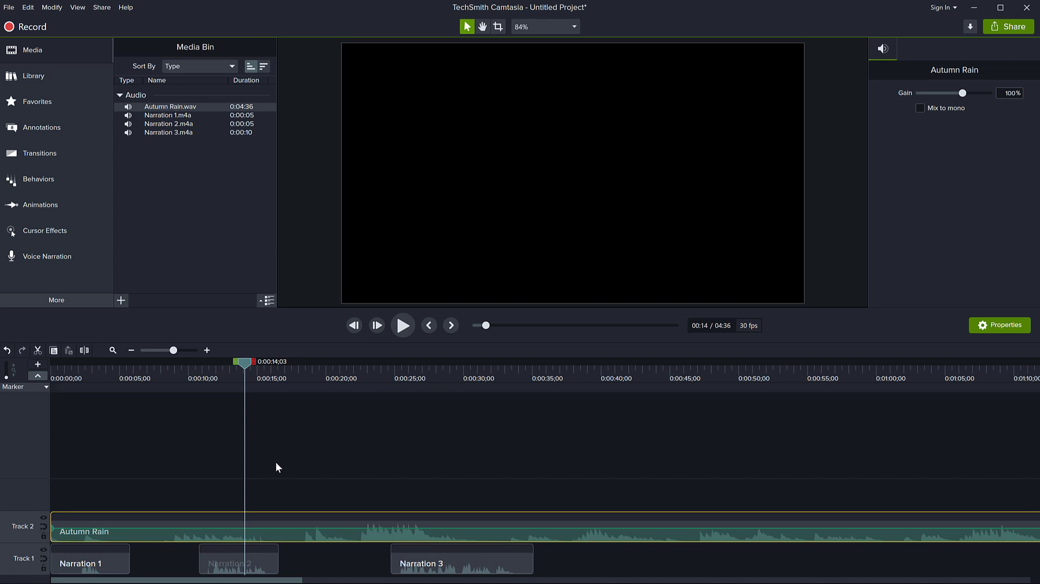
- Shift all three narration clips to around the two-minute mark, making the music track taller
left_click(519, 566)
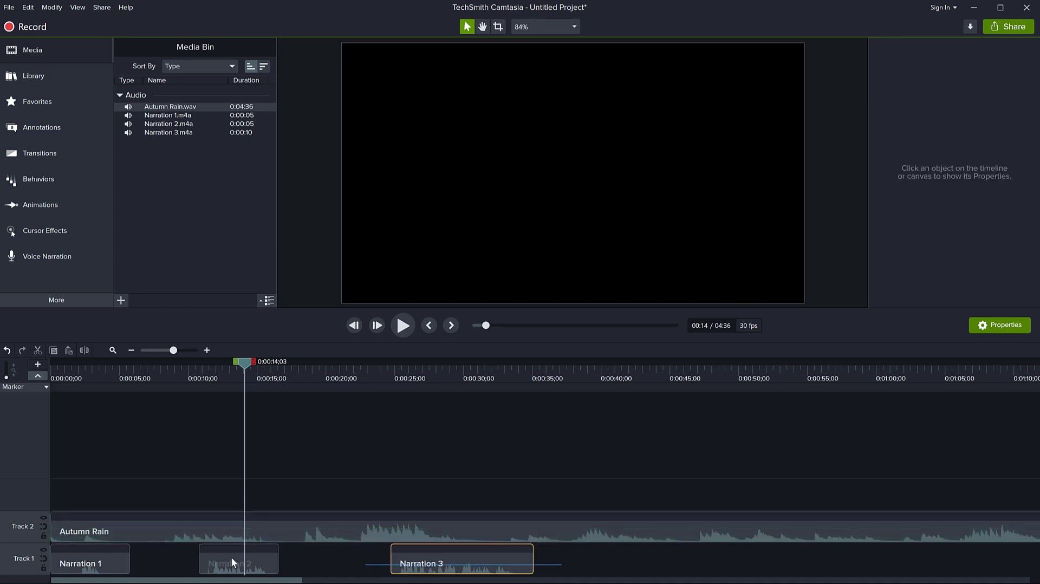
left_click(231, 566, "shift")
left_click_drag(274, 570, 626, 569)
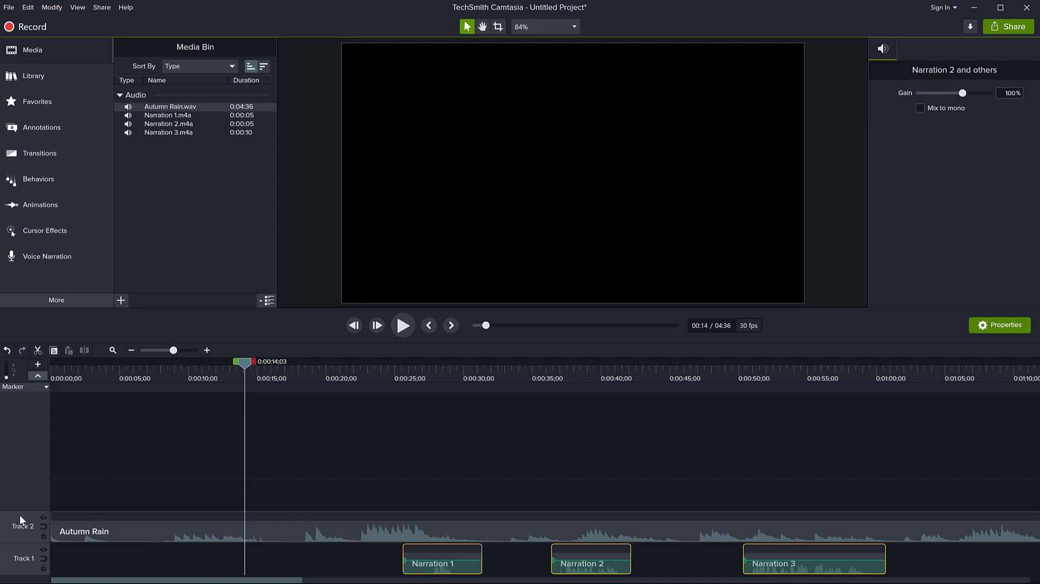
left_click_drag(22, 511, 22, 488)
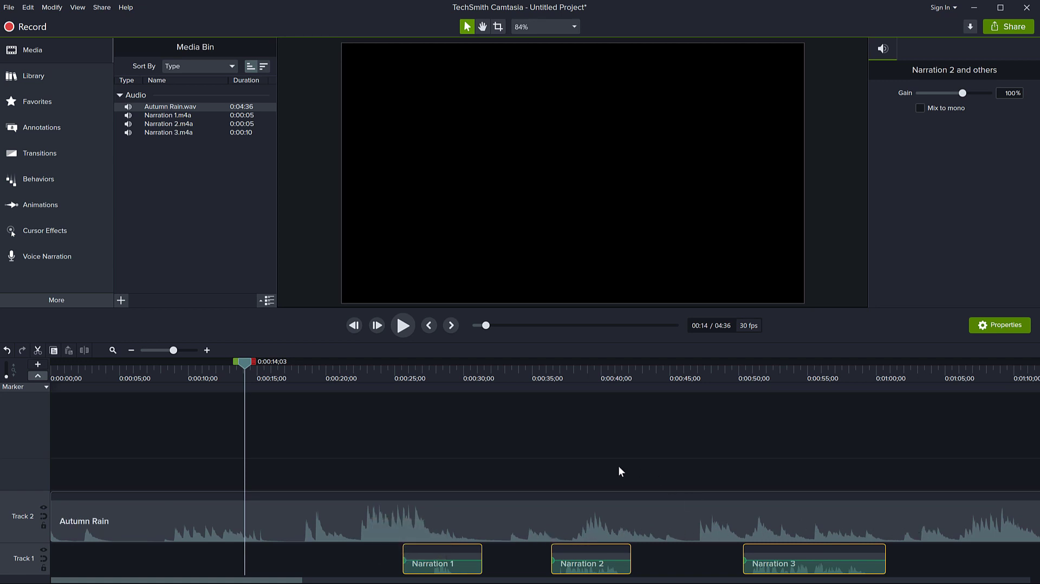
scroll(557, 455, "right", 3)
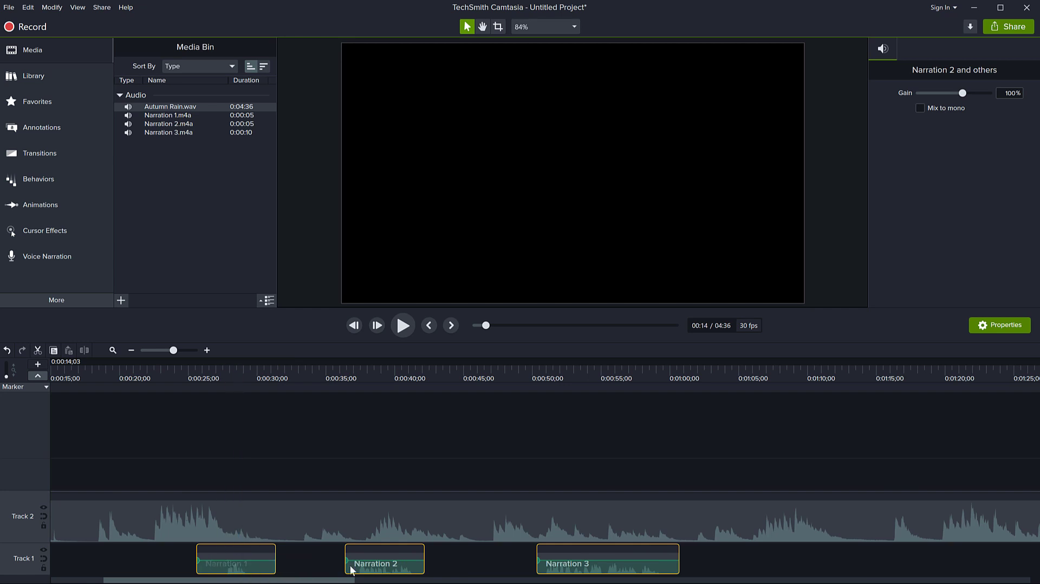
scroll(557, 509, "down", 4)
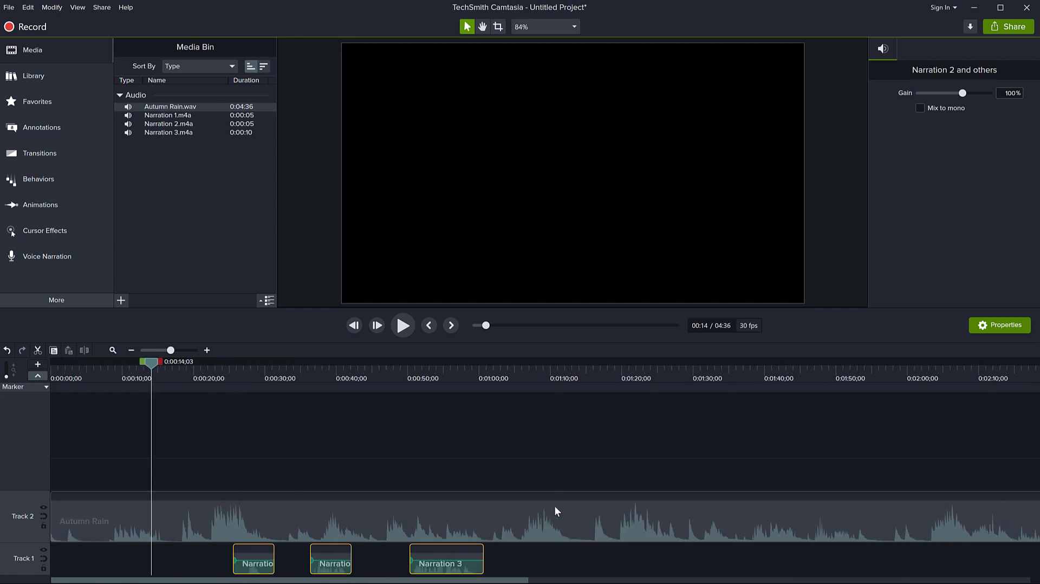
left_click_drag(240, 572, 609, 573)
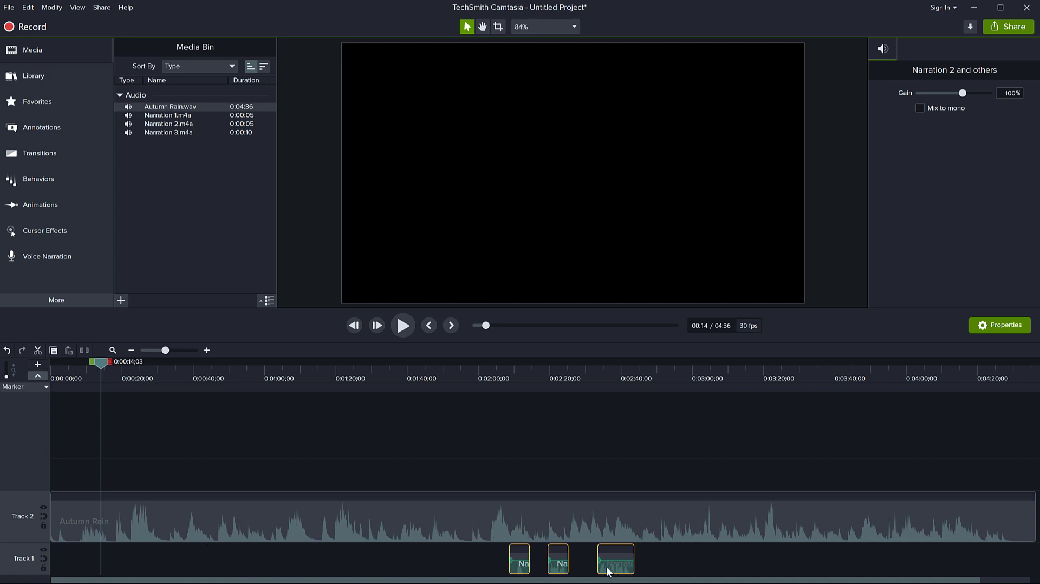
left_click(651, 566)
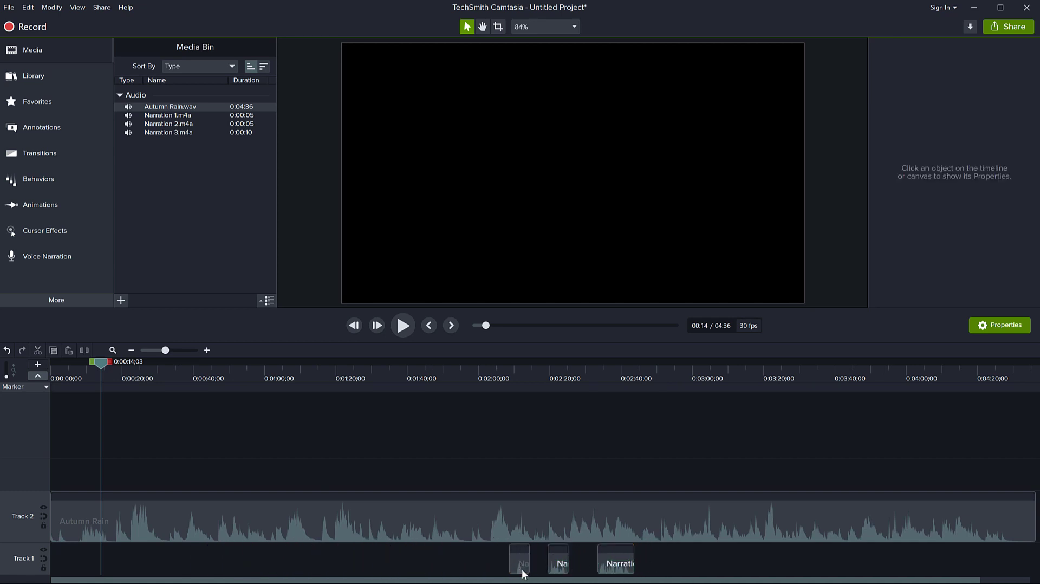
- Space out Narration 1, 2 and 3, enlarge the narration track, and play from about 1:38
left_click_drag(522, 568, 415, 567)
left_click_drag(606, 570, 620, 570)
left_click_drag(557, 567, 512, 572)
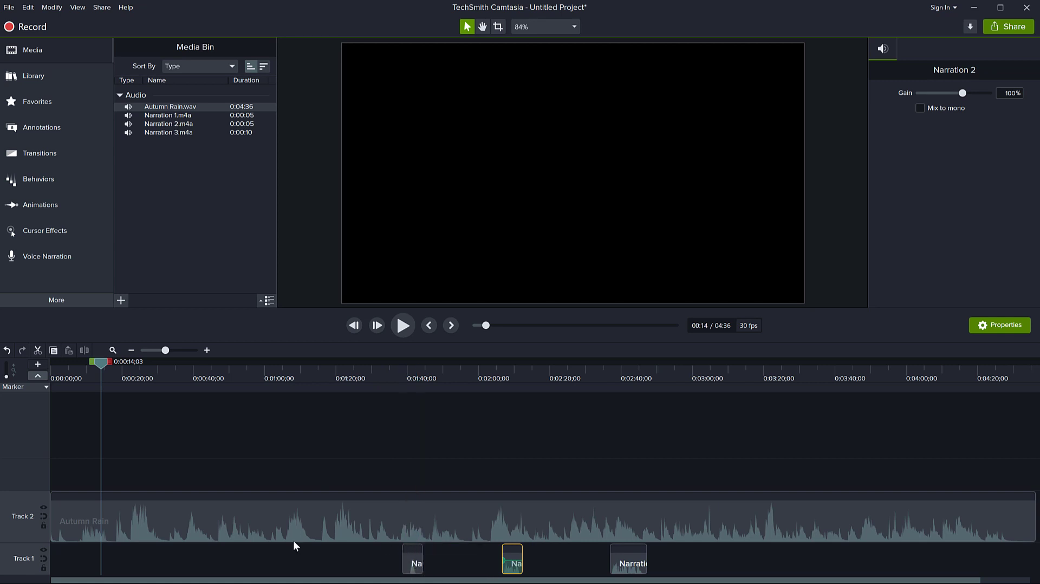
left_click_drag(40, 543, 40, 520)
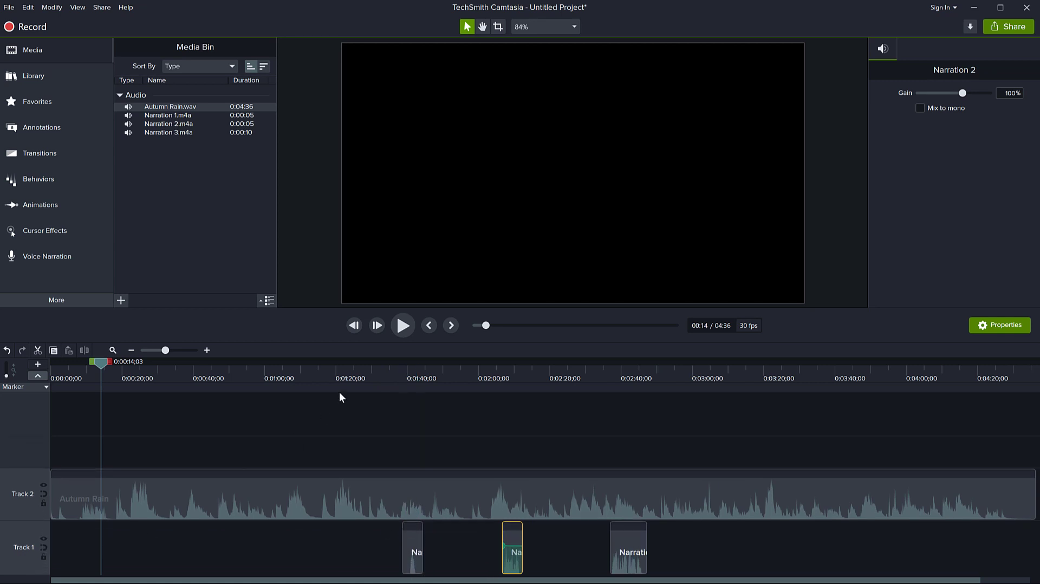
left_click(397, 367)
key("space")
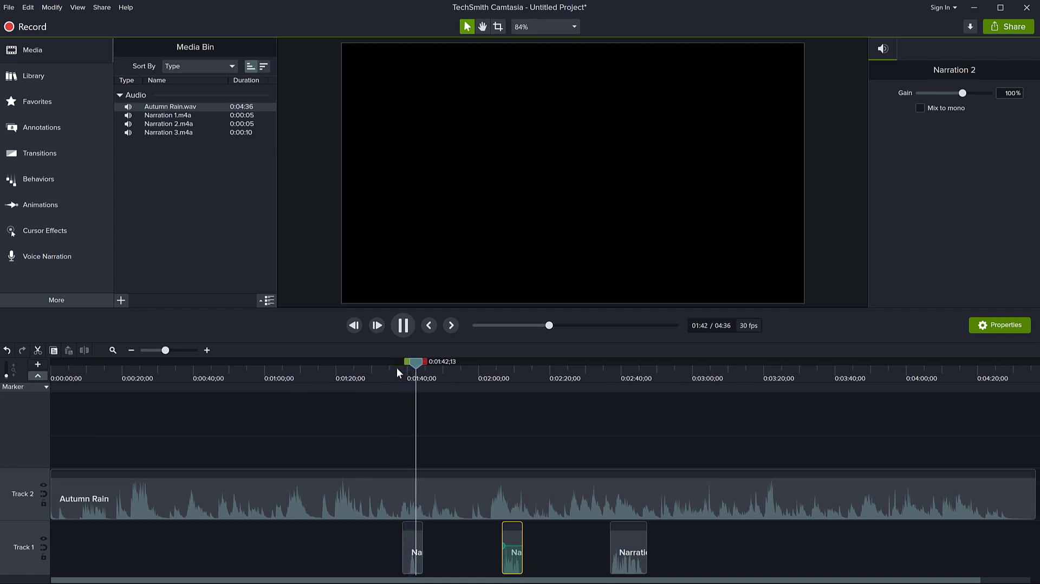
- Stop playback near 1:42, zoom the timeline in, and name Track 1 'Voice'
key("space")
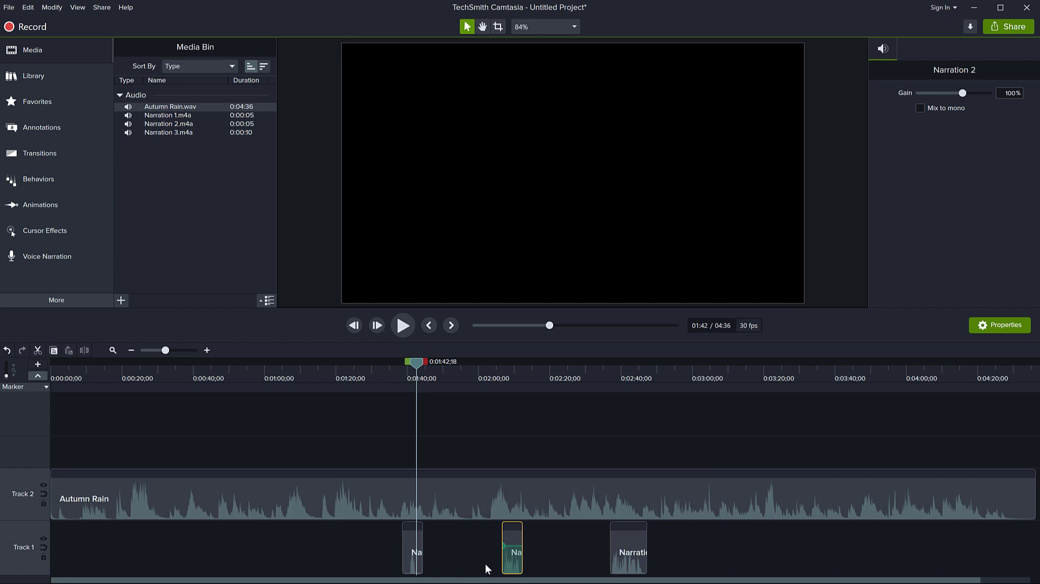
scroll(414, 510, "up", 3)
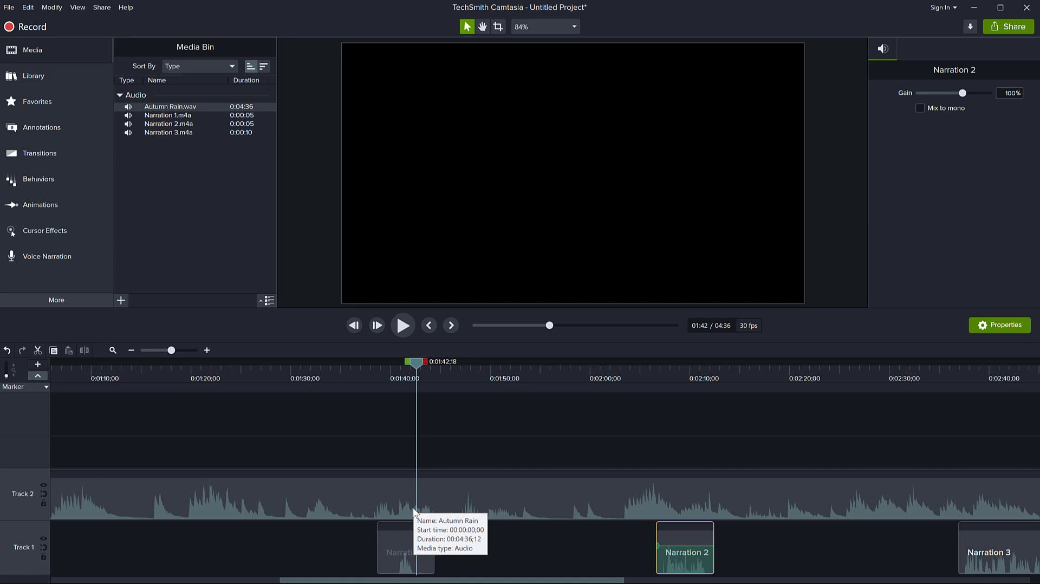
scroll(413, 510, "up", 4)
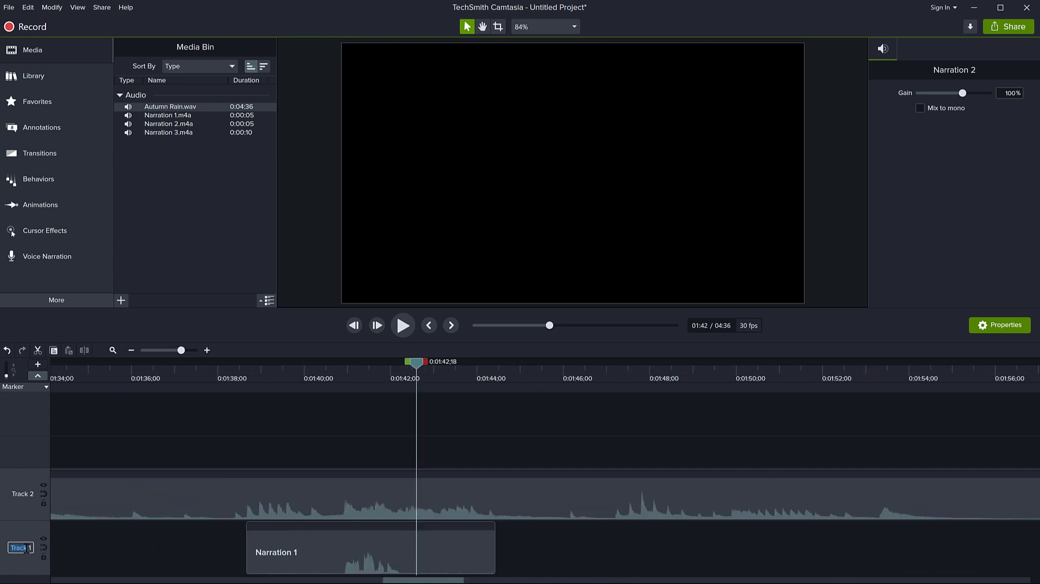
type("Voice")
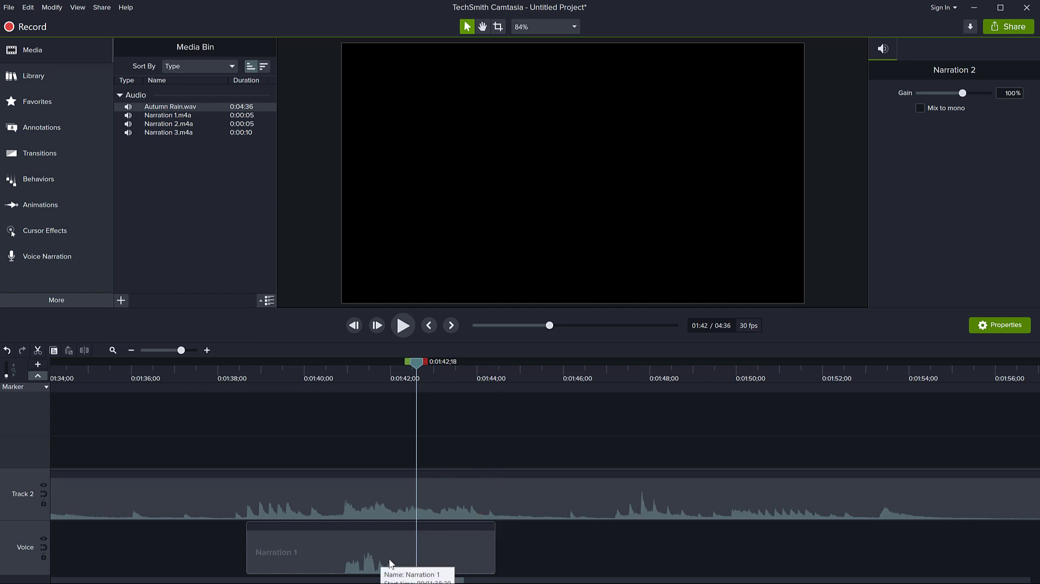
left_click(348, 495)
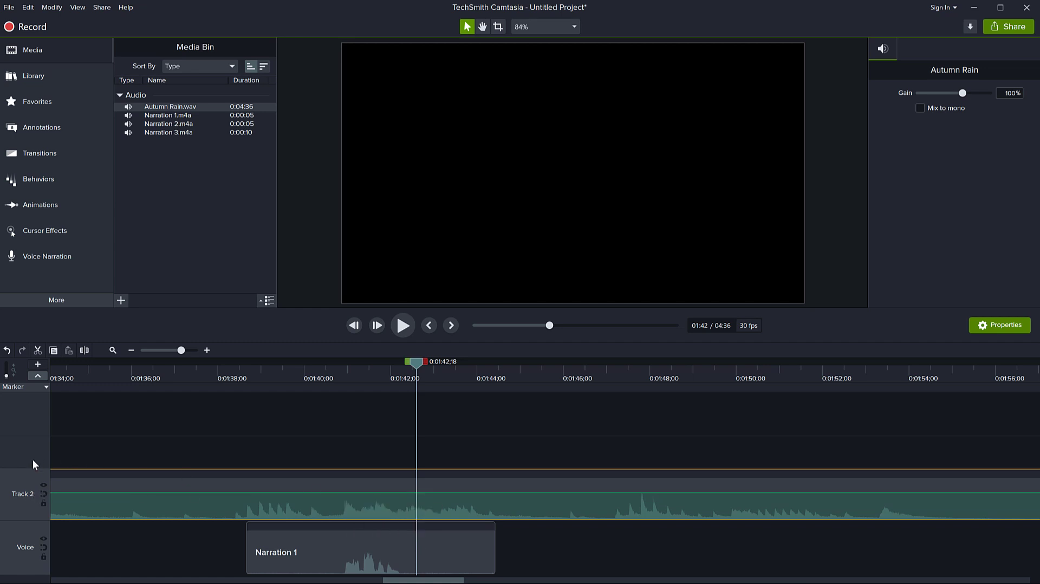
left_click_drag(31, 468, 39, 422)
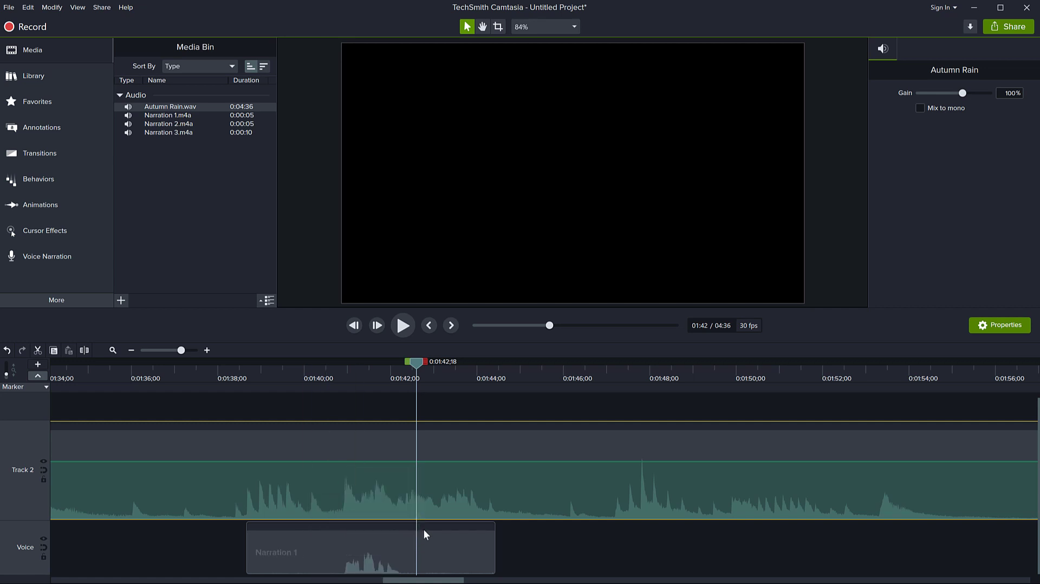
double_click(398, 526)
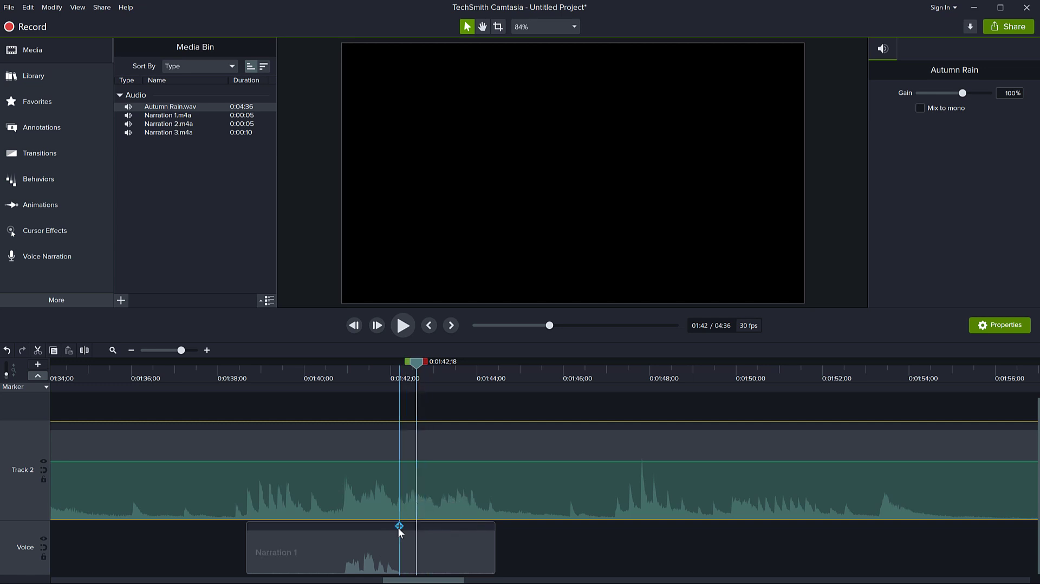
- Add four volume points on the Autumn Rain line between about 1:40 and 1:42;15
left_click(312, 461)
left_click(348, 461)
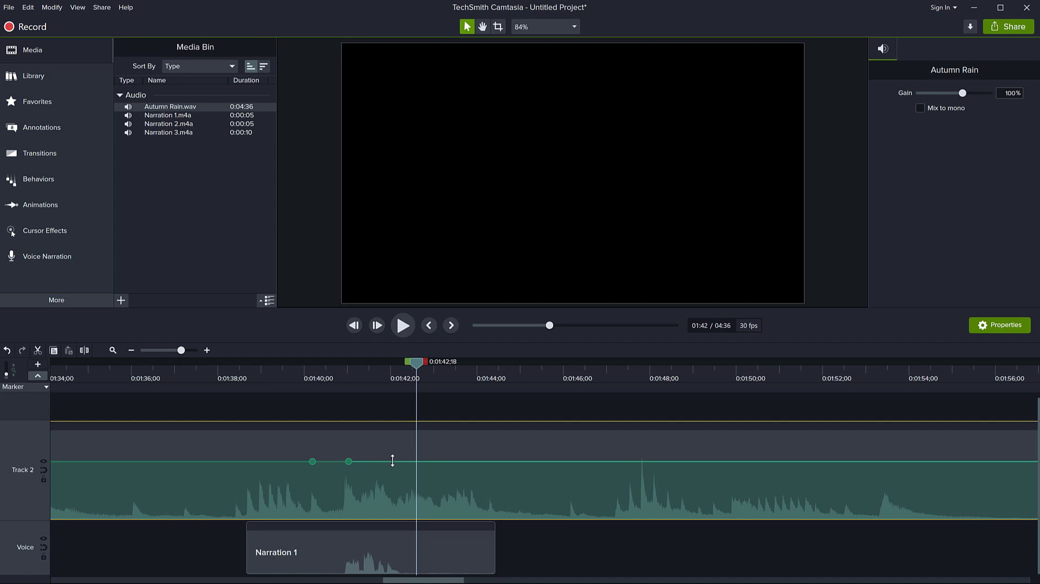
scroll(375, 501, "up", 5)
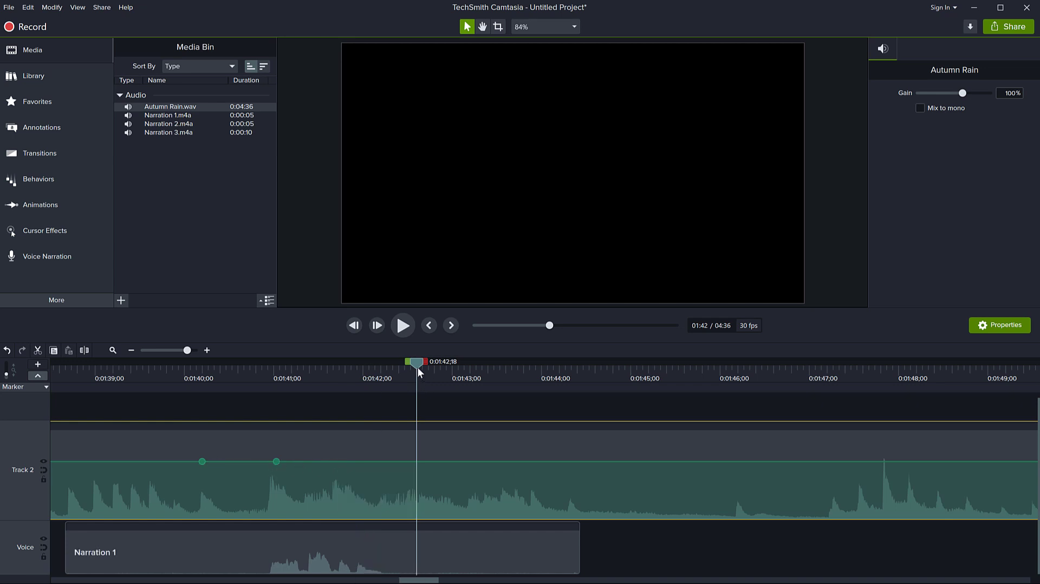
left_click_drag(416, 365, 327, 369)
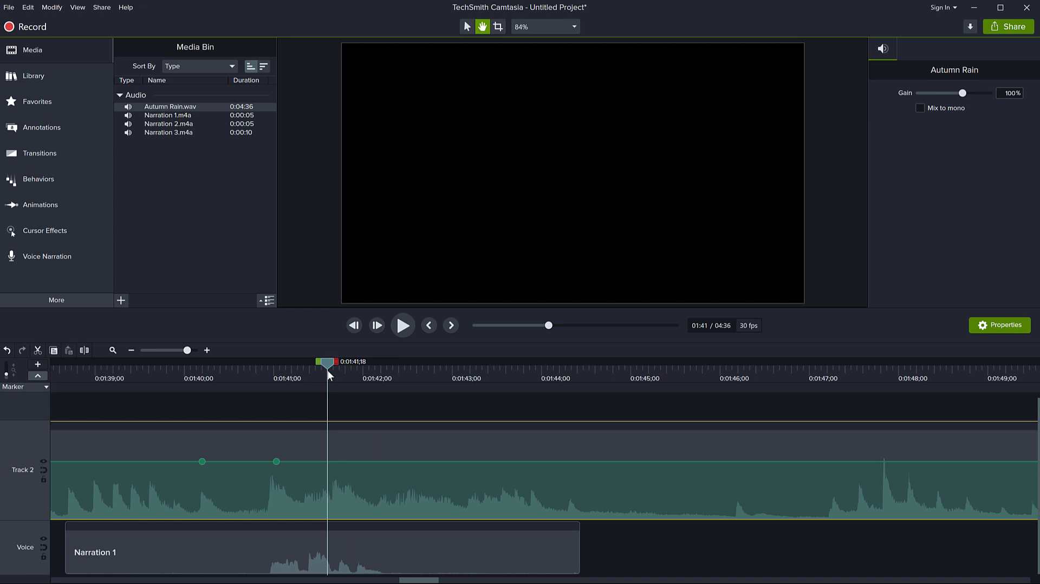
key("space")
key("space")
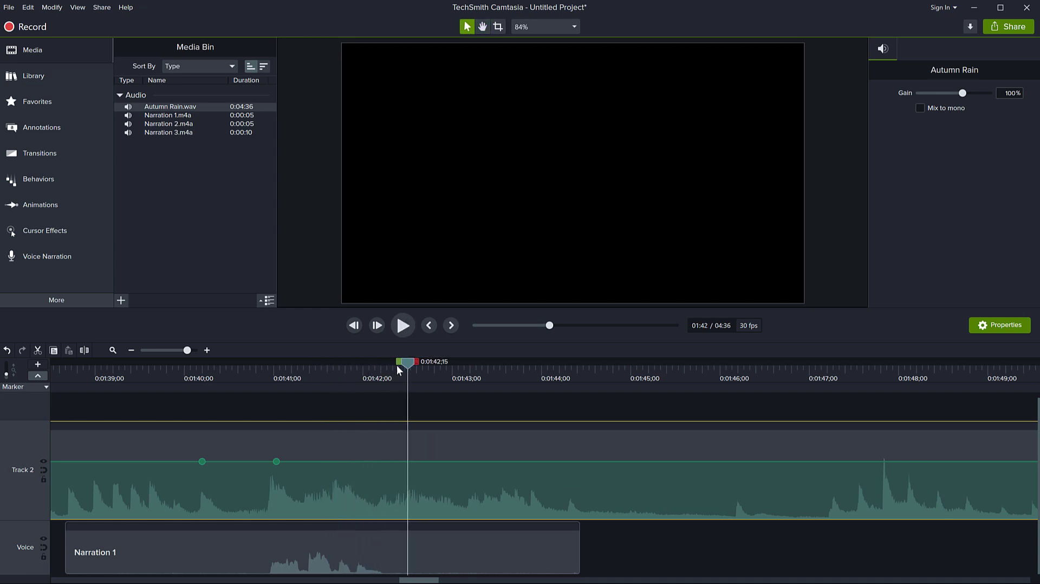
left_click(408, 461)
left_click(360, 461)
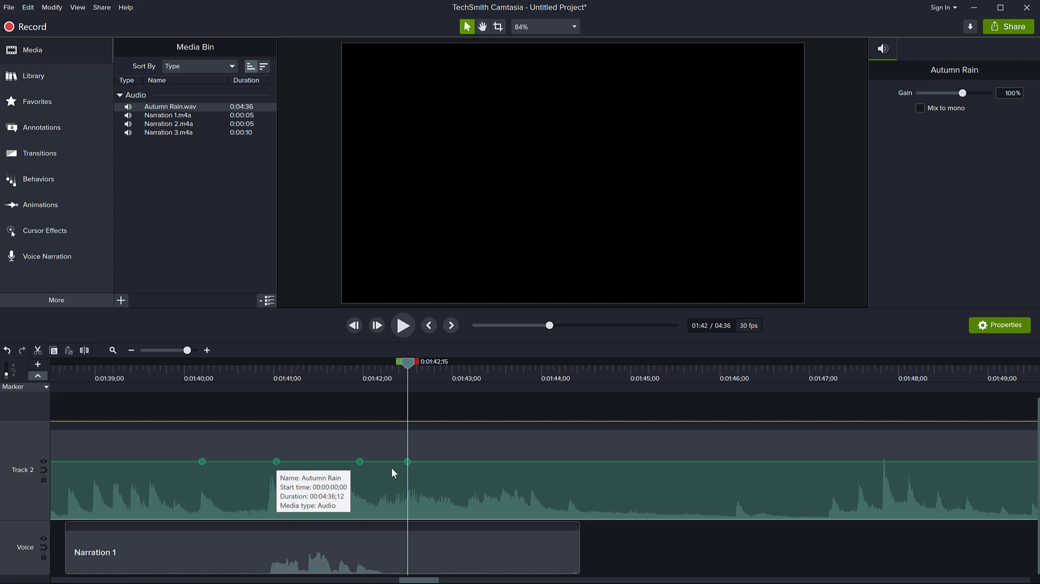
- Lower the two inner Autumn Rain volume points to 42% and 44%, then preview the dip
left_click(304, 461)
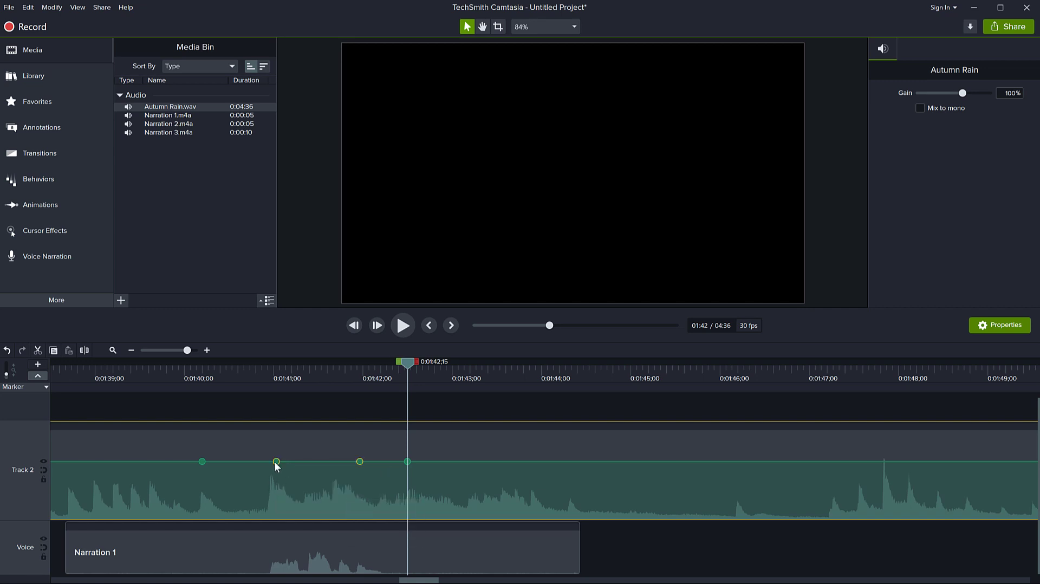
mouse_move(277, 464)
left_click_drag(275, 469, 273, 498)
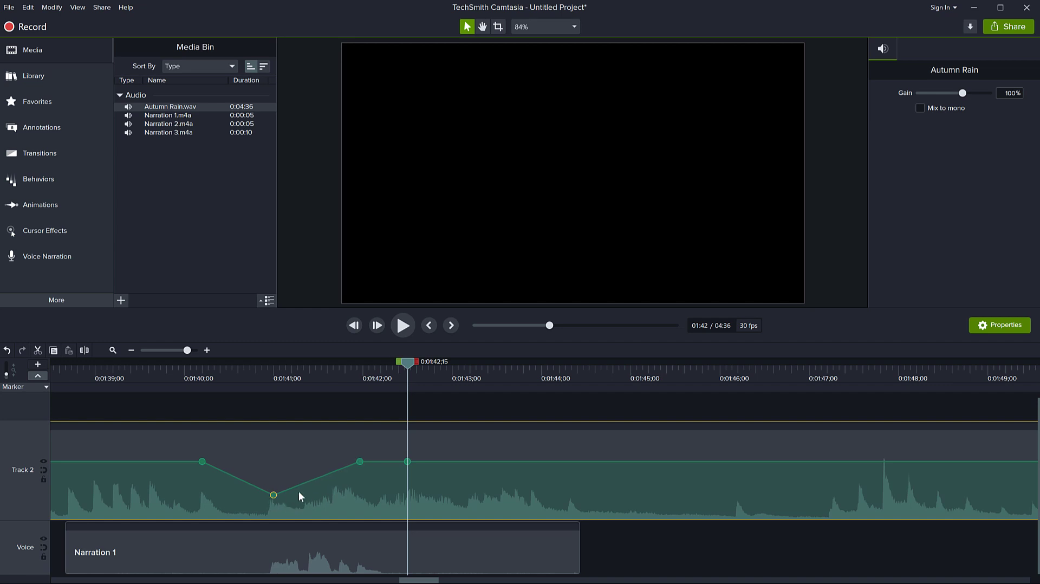
left_click_drag(359, 462, 360, 496)
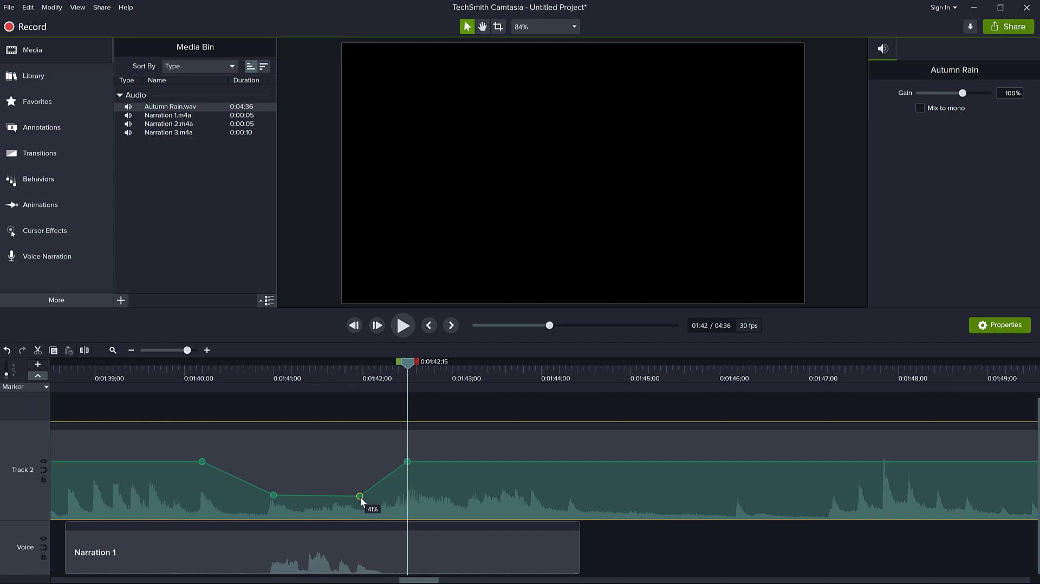
left_click_drag(361, 496, 360, 494)
left_click_drag(409, 366, 180, 390)
key("space")
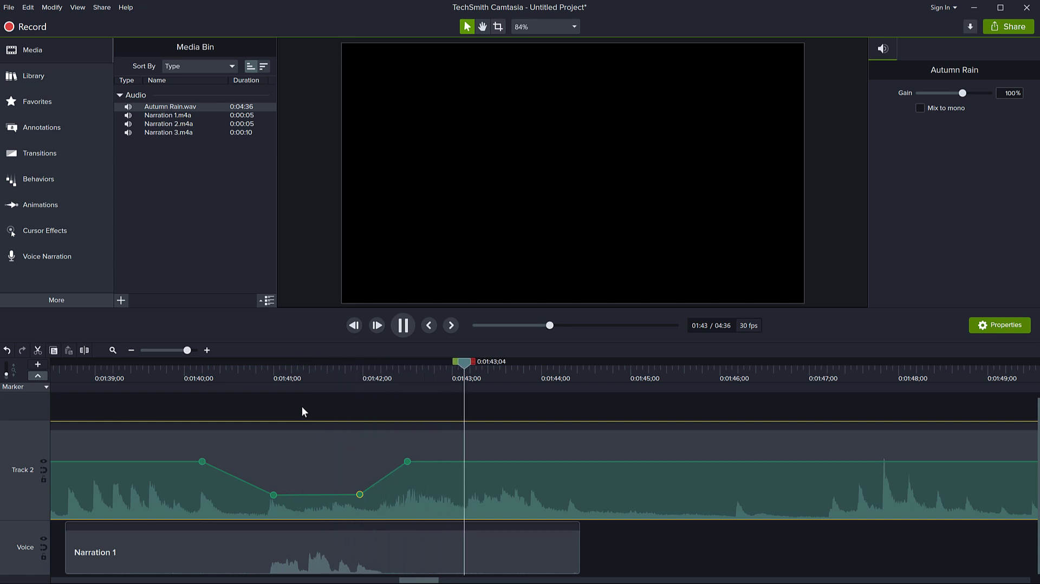
key("space")
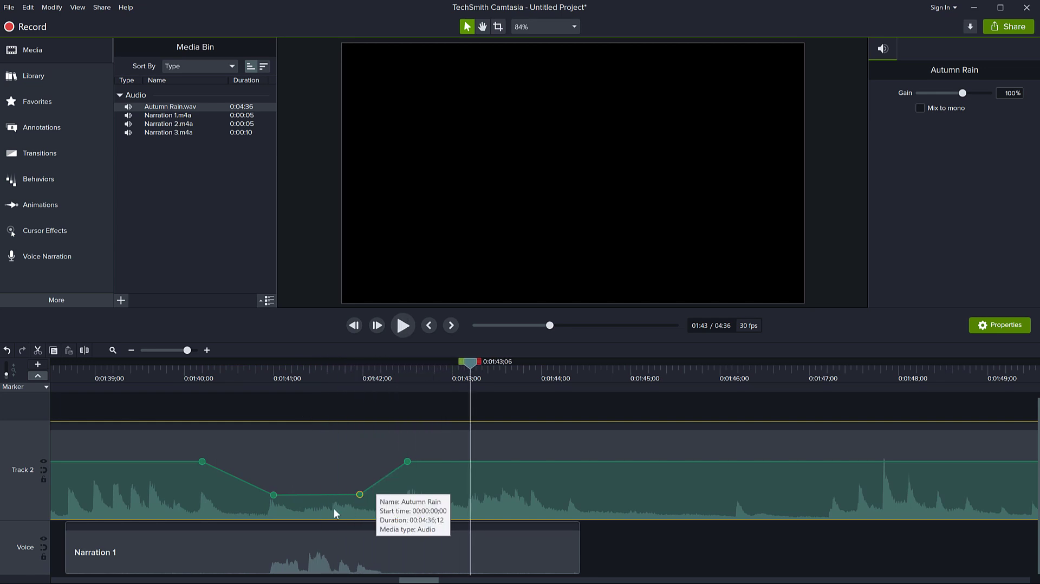
- Drop the inner volume points further to 34% and 26%
left_click(274, 495)
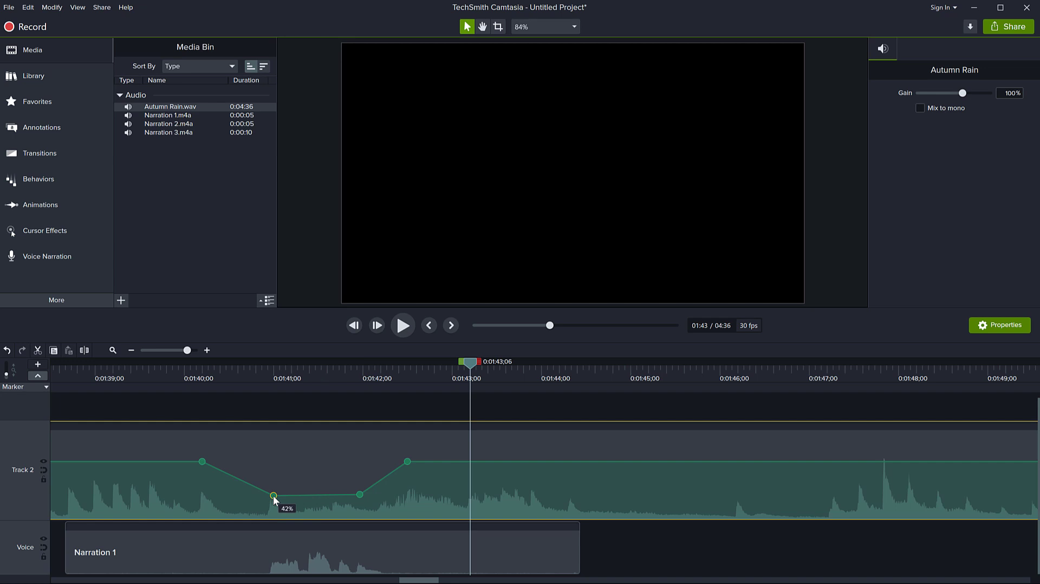
left_click_drag(273, 498, 273, 503)
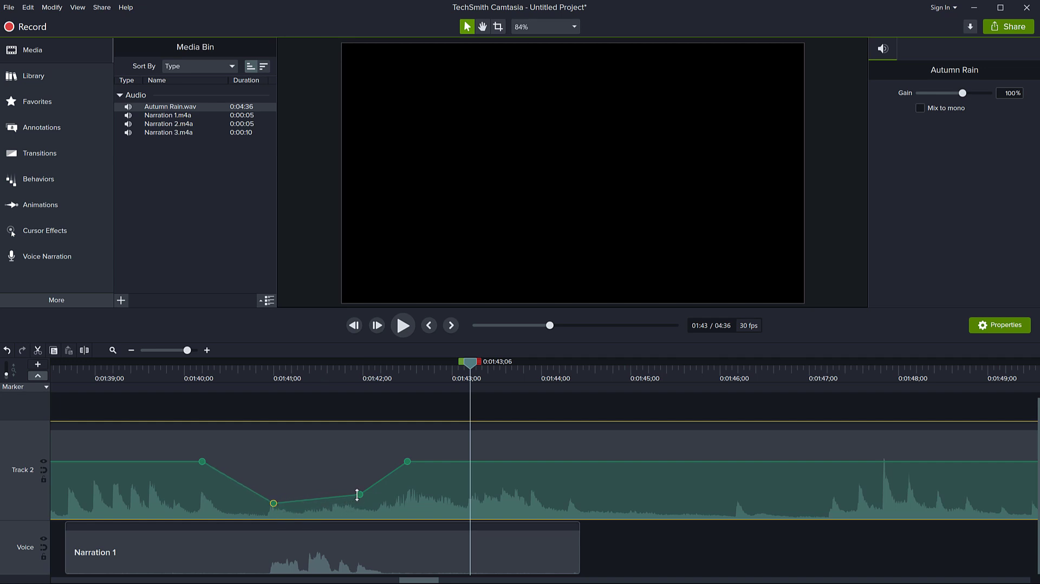
left_click_drag(359, 495, 359, 506)
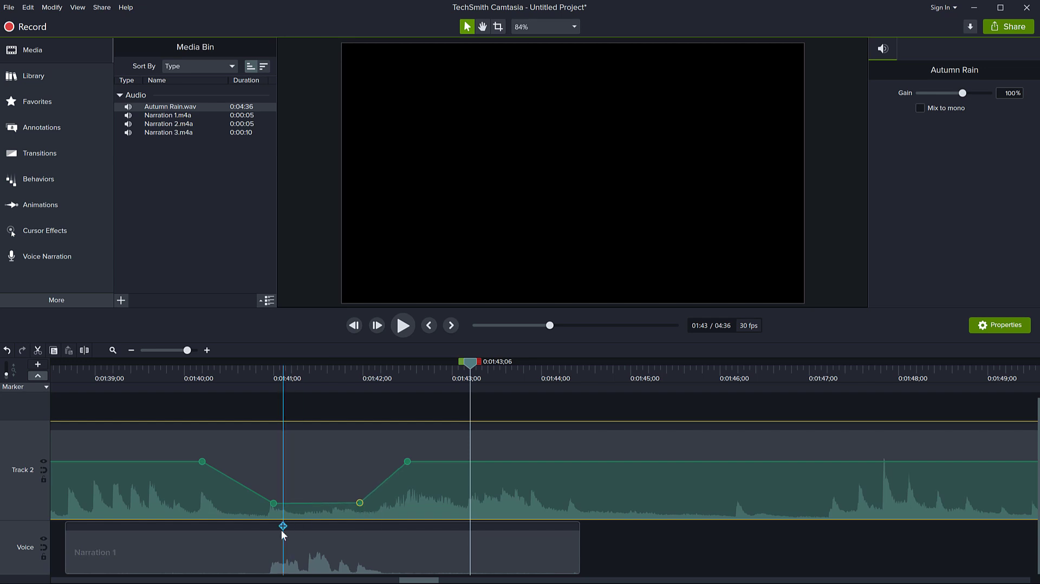
- Move the dip's first volume point slightly later and play back from 0:01:40;04
left_click(202, 462)
left_click_drag(205, 464, 231, 464)
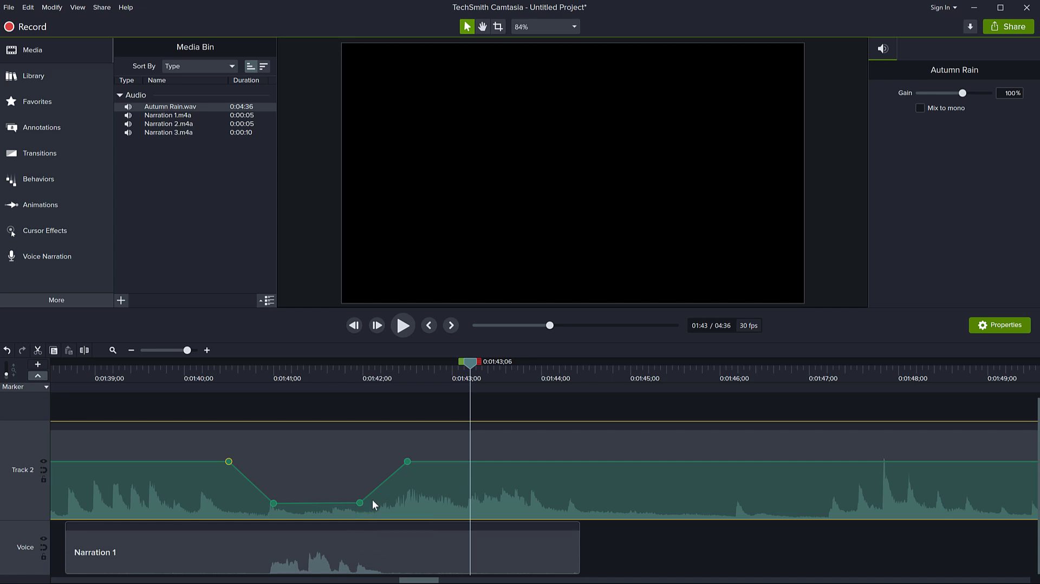
left_click(196, 369)
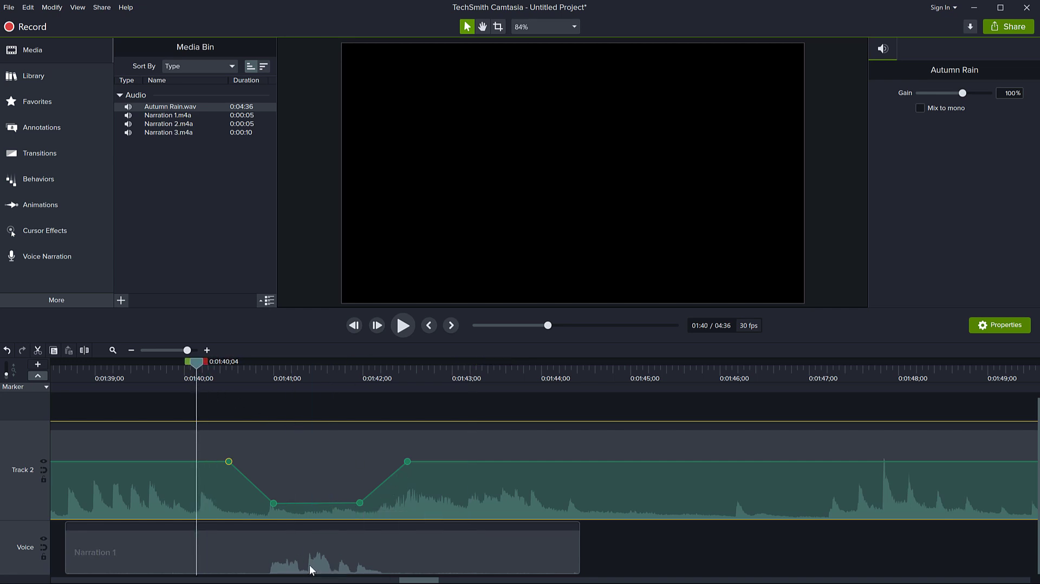
key("space")
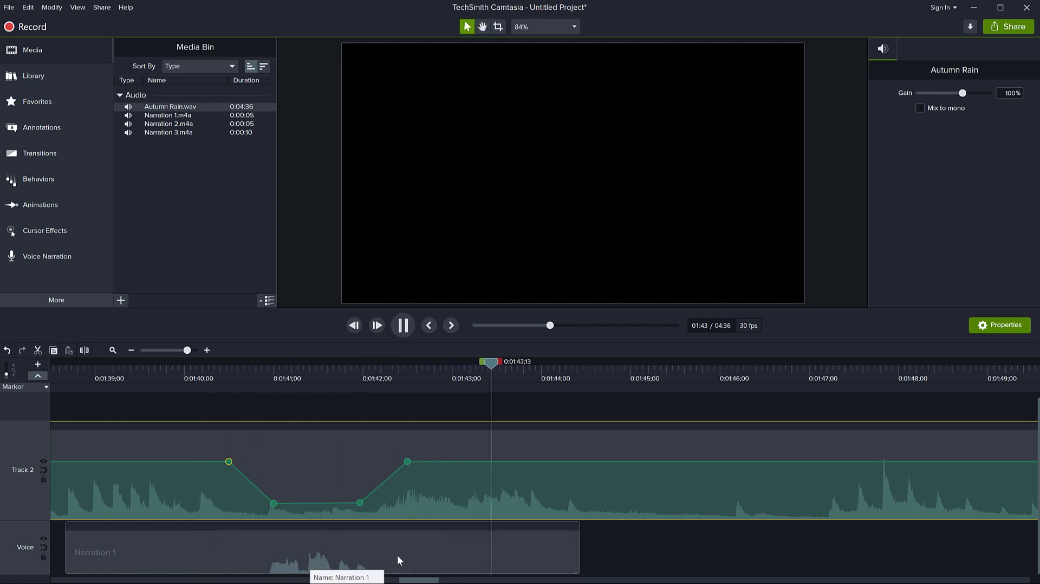
- Pause playback and move the playhead past Narration 1 and Narration 2, zooming the timeline
key("space")
scroll(560, 542, "right", 10)
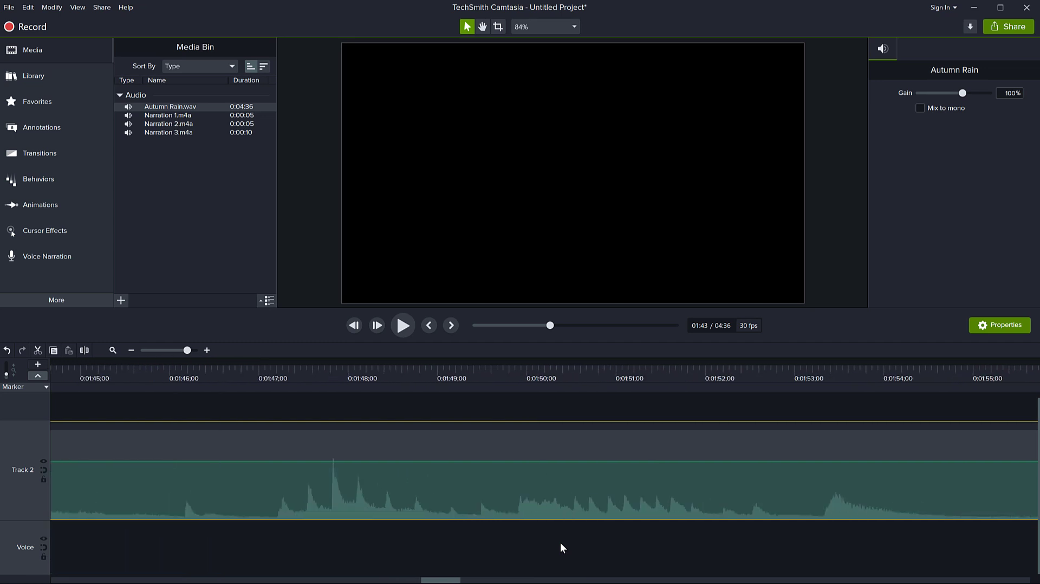
scroll(562, 547, "right", 10)
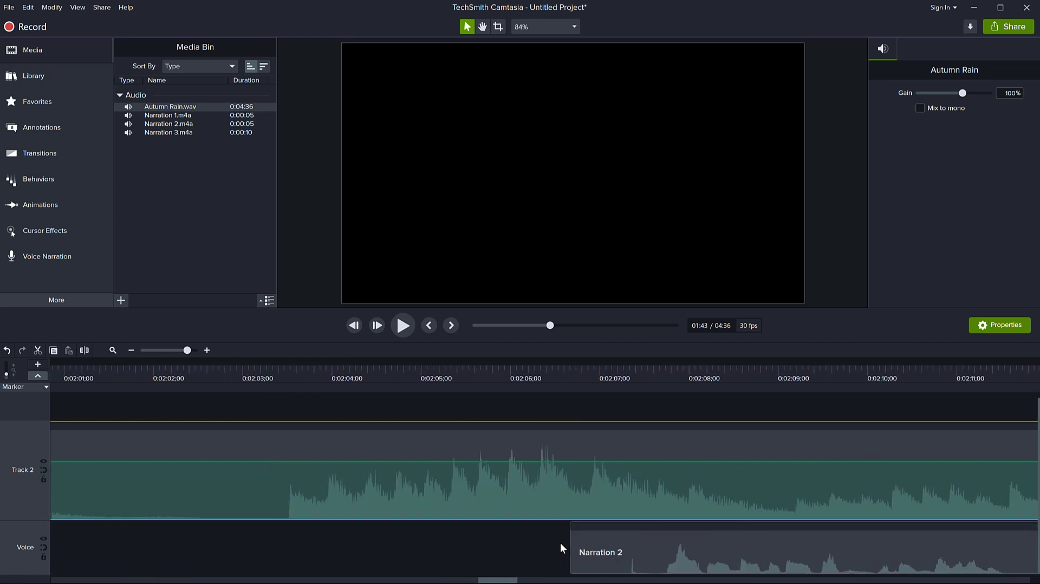
scroll(560, 541, "right", 15)
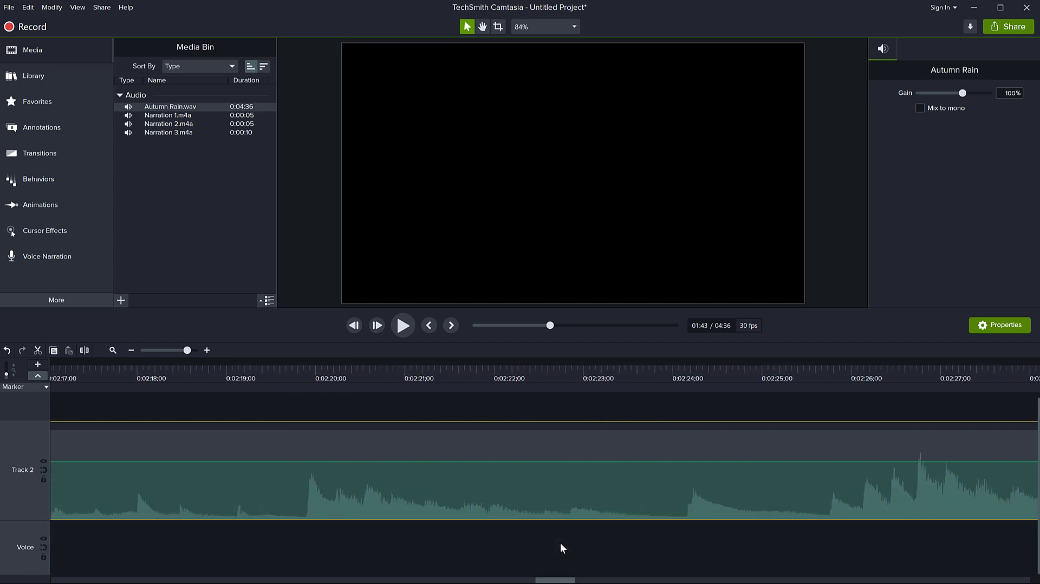
scroll(560, 543, "left", 20)
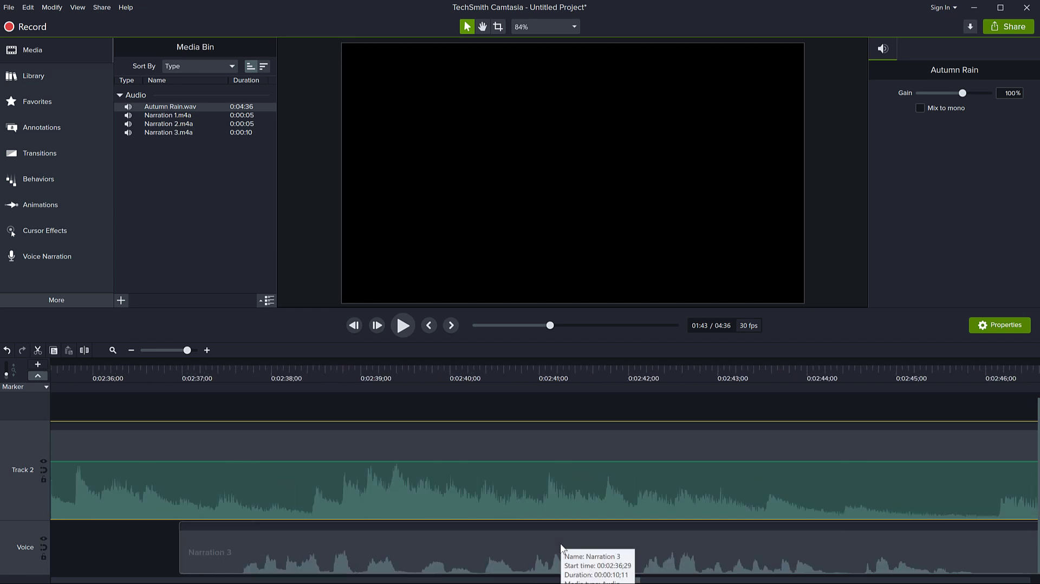
scroll(566, 545, "left", 3)
scroll(567, 544, "right", 20)
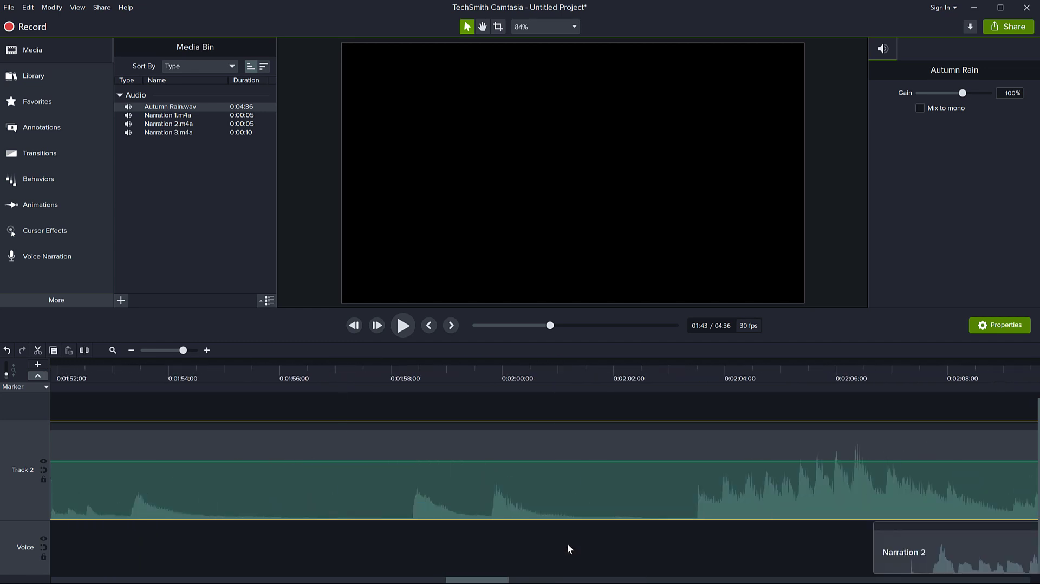
scroll(567, 544, "right", 15)
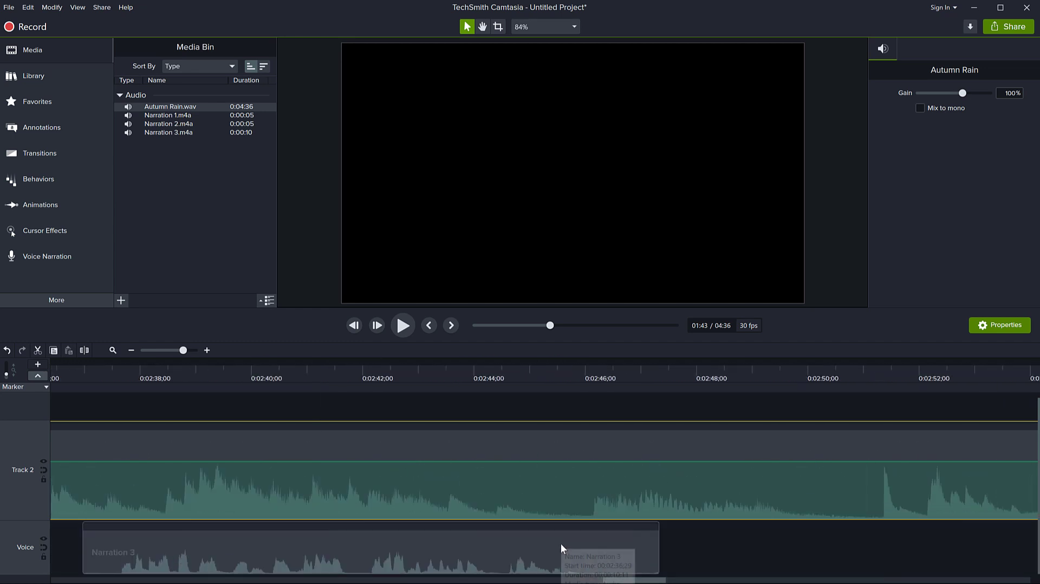
scroll(560, 544, "left", 3)
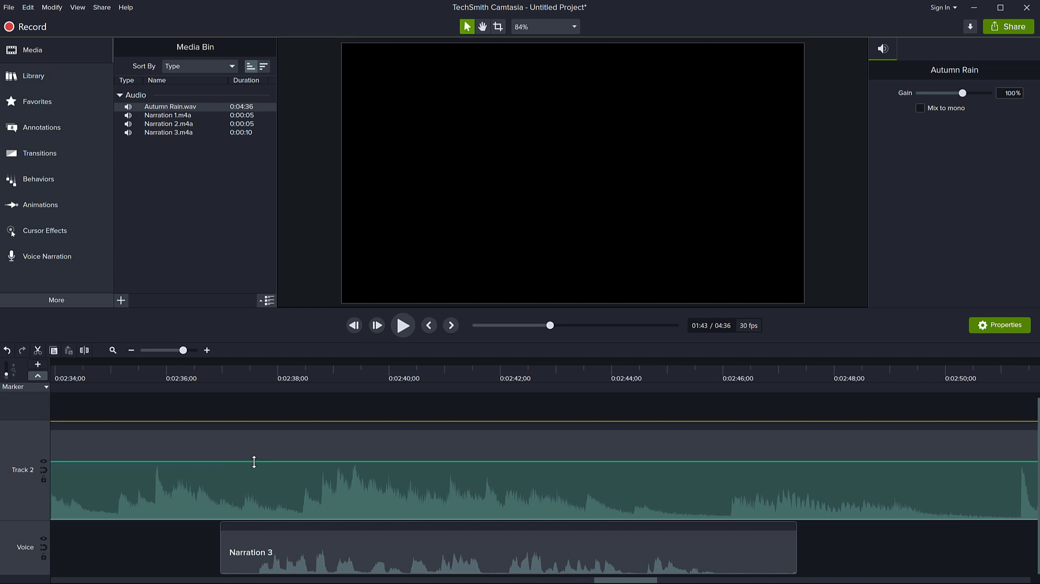
scroll(506, 469, "up", 1)
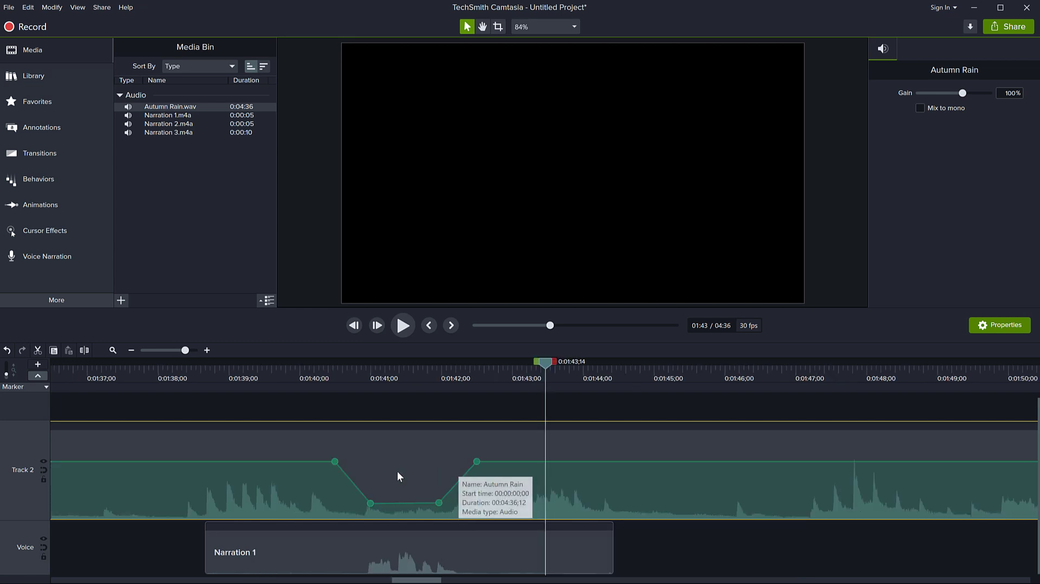
left_click_drag(544, 362, 677, 363)
scroll(626, 464, "down", 2)
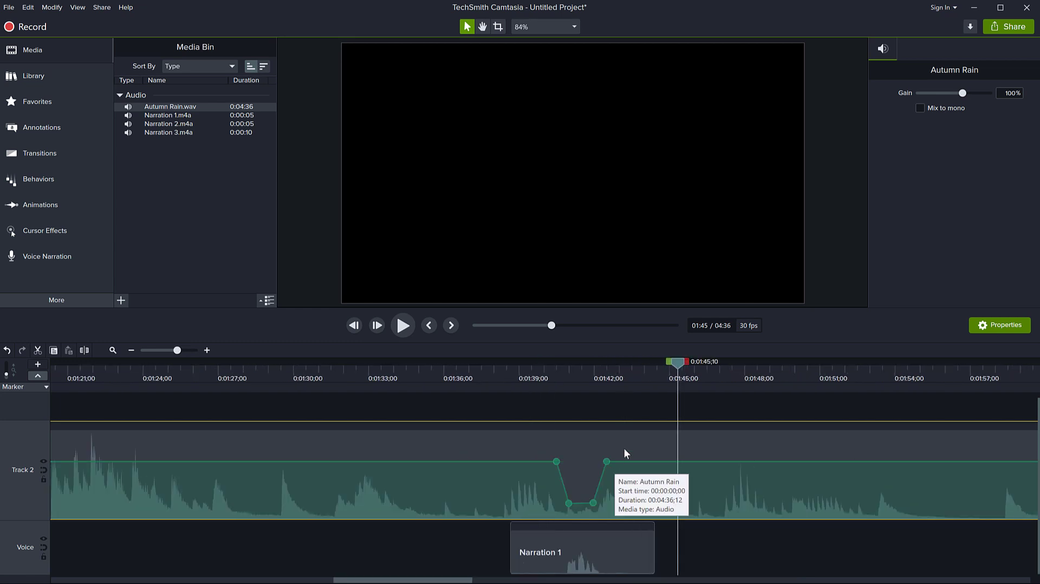
scroll(650, 474, "down", 10)
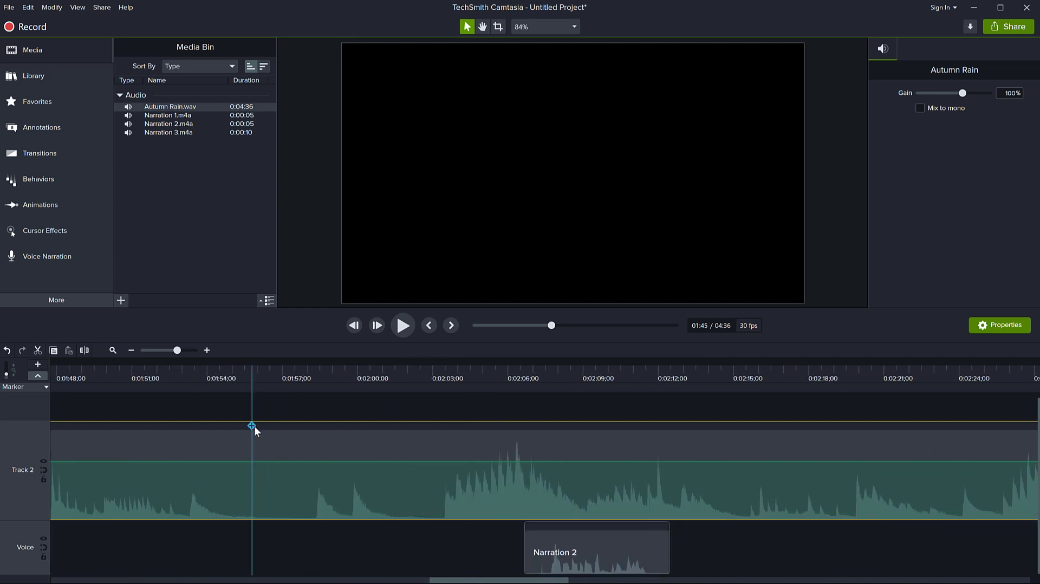
left_click_drag(252, 361, 929, 372)
- Zoom in on Narration 3's start around 2:37 and preview from just before it
scroll(690, 489, "down", 4)
scroll(915, 514, "down", 6)
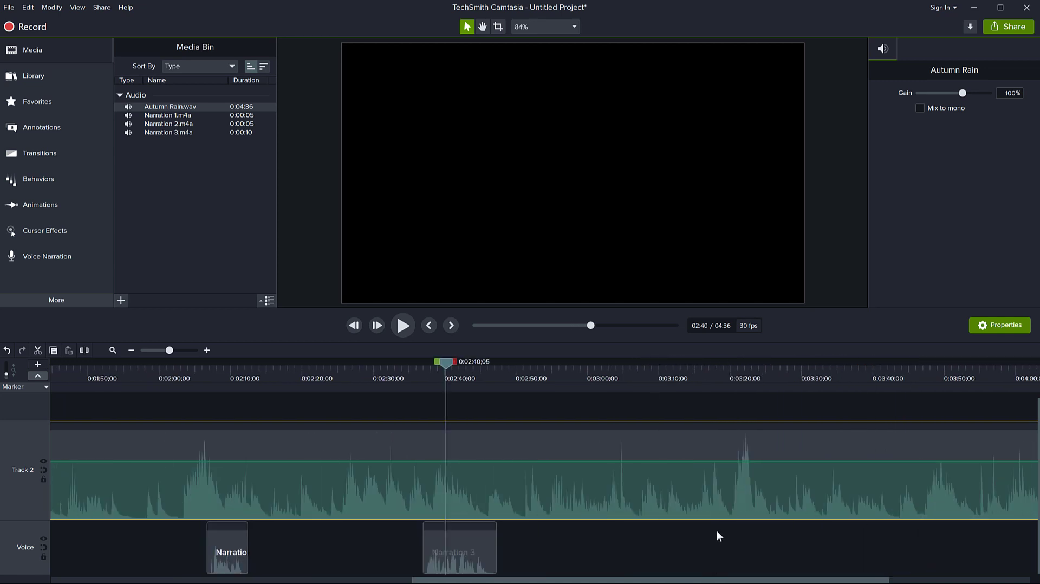
scroll(717, 531, "down", 4)
scroll(158, 497, "up", 3)
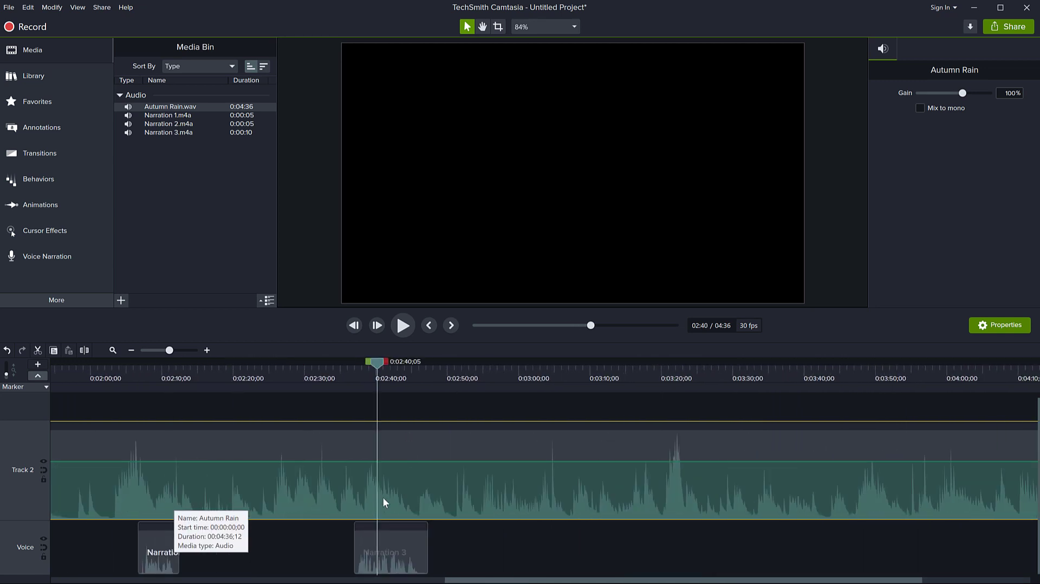
scroll(382, 497, "up", 5)
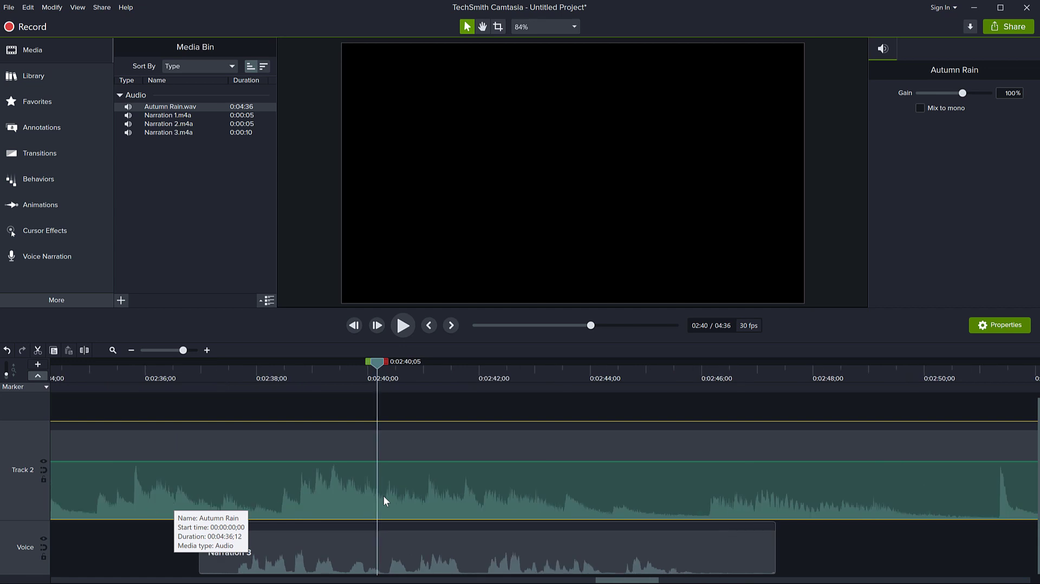
scroll(383, 496, "up", 2)
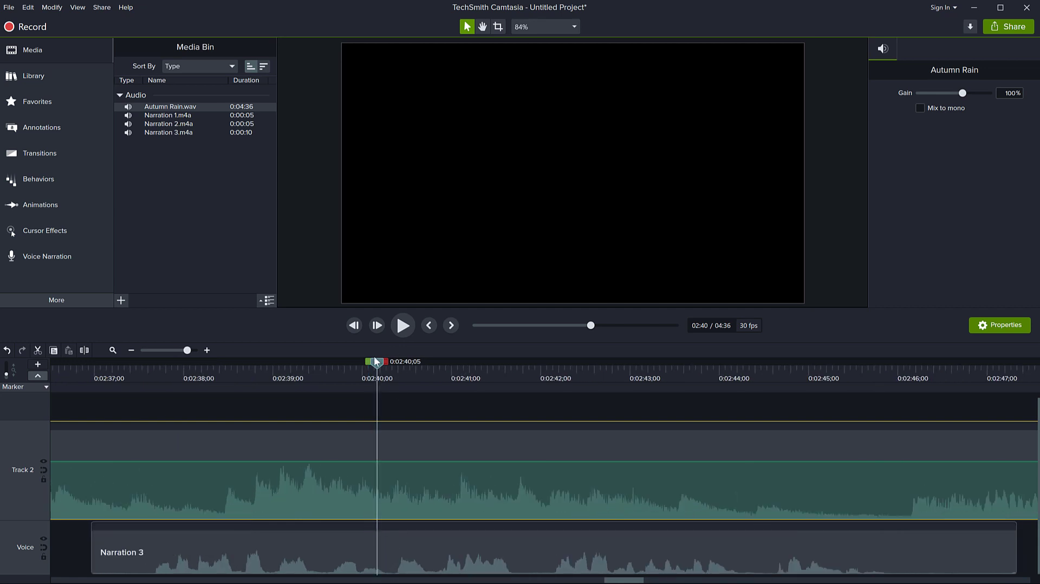
left_click_drag(377, 362, 140, 363)
key("space")
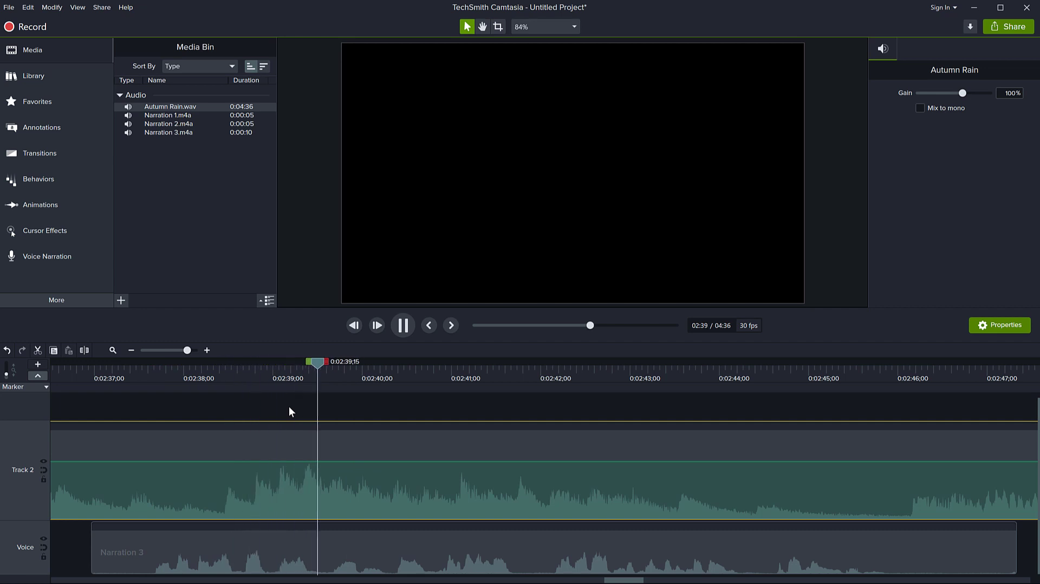
key("space")
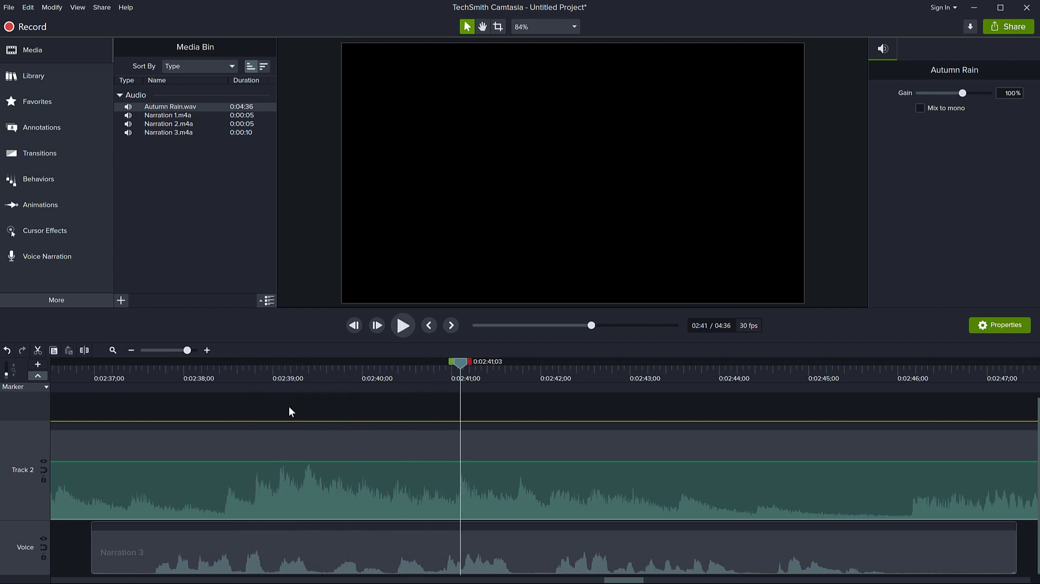
mouse_move(241, 454)
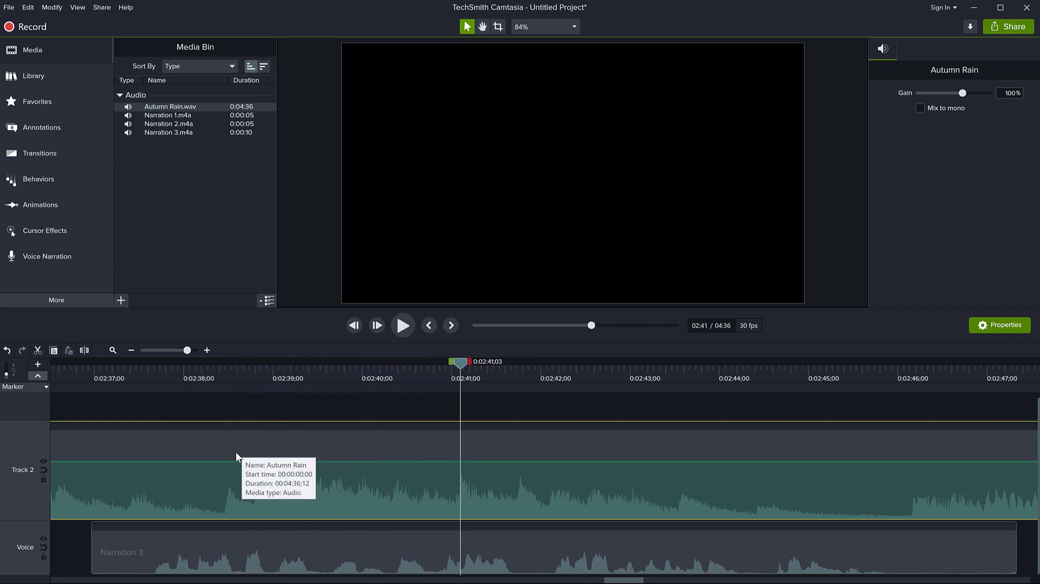
- Add four volume points around Narration 3 and drop the inner two to about 27%
double_click(154, 461)
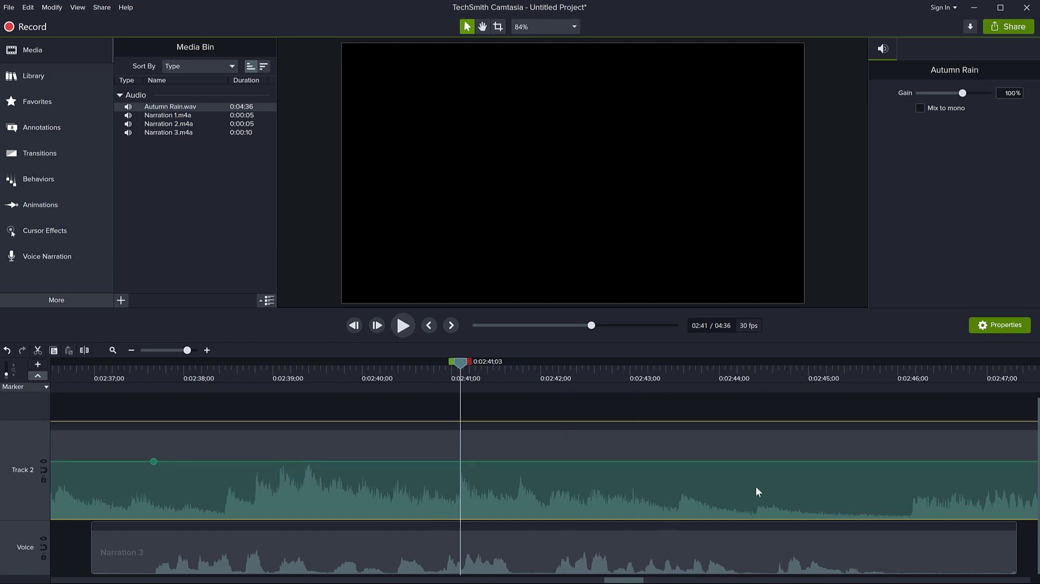
double_click(901, 462)
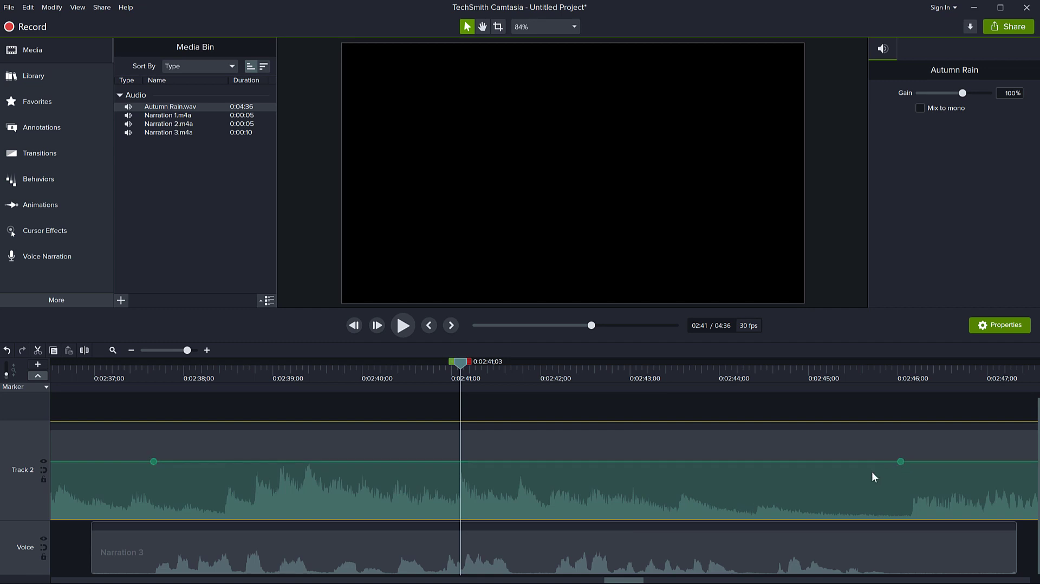
double_click(179, 460)
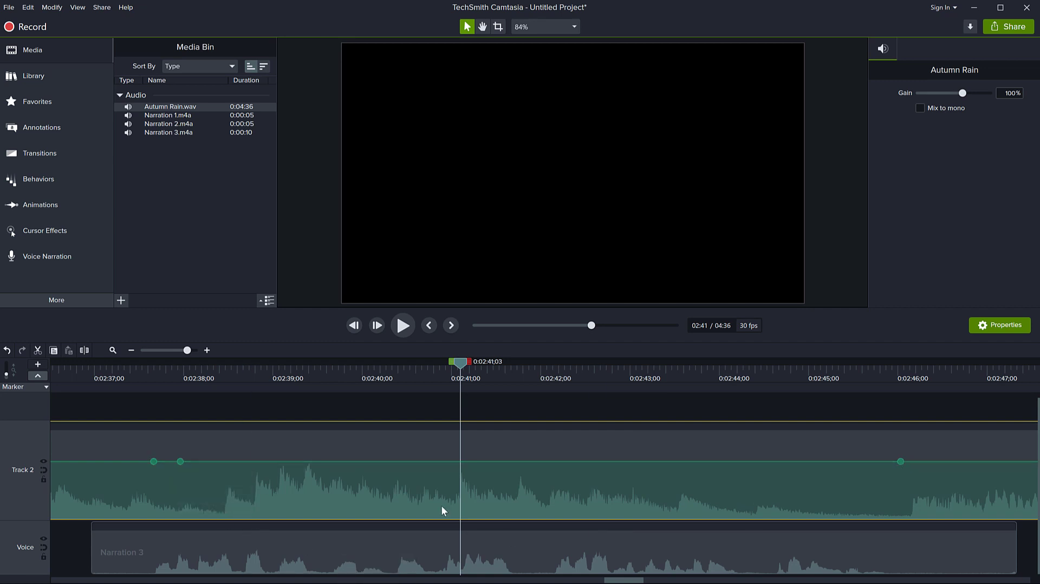
double_click(875, 461)
left_click_drag(180, 461, 180, 505)
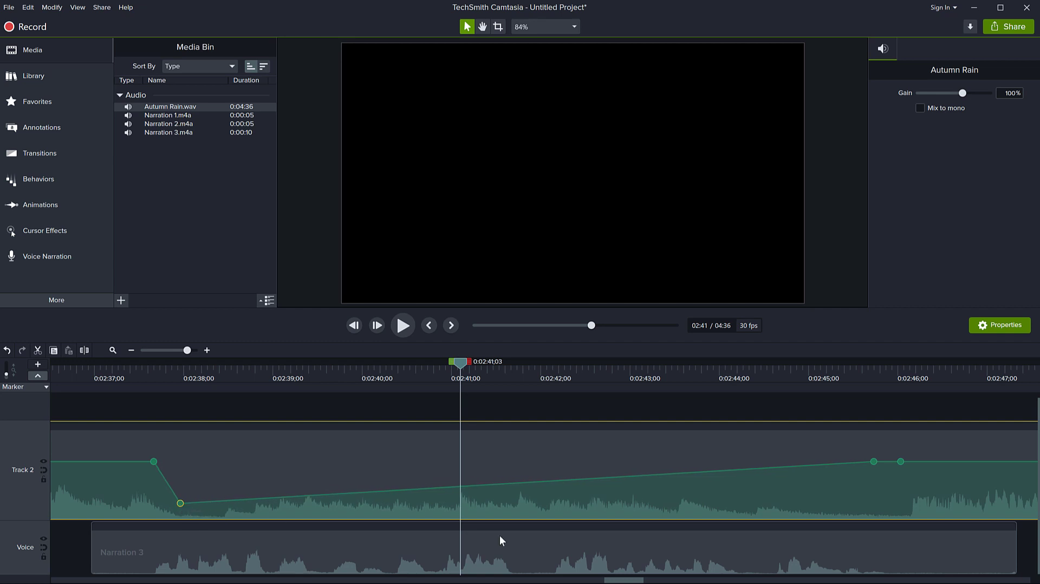
left_click_drag(872, 460, 872, 502)
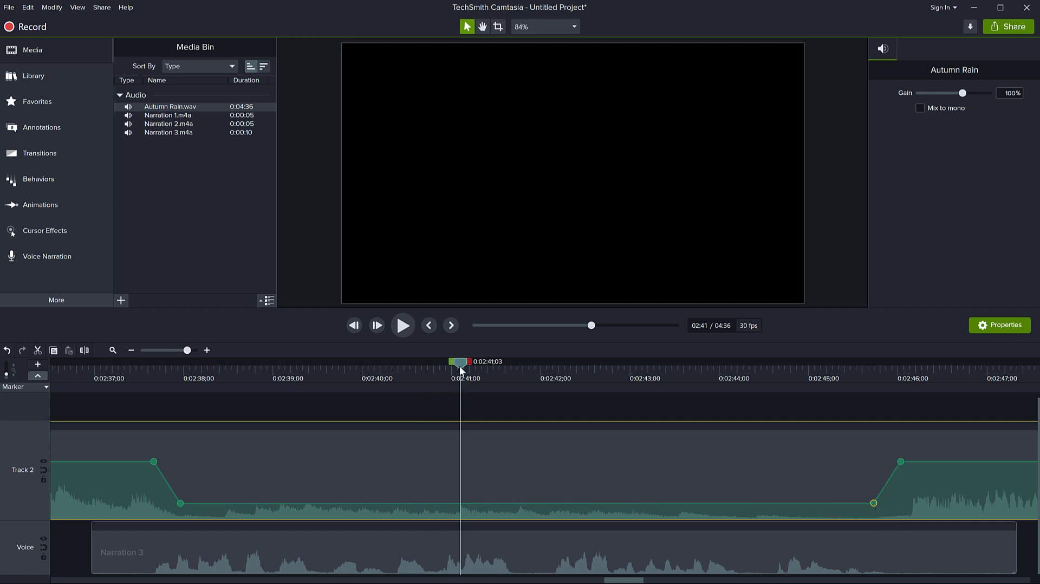
left_click_drag(459, 364, 308, 374)
left_click_drag(249, 389, 76, 398)
- Preview the current music dip before Narration 3
key("space")
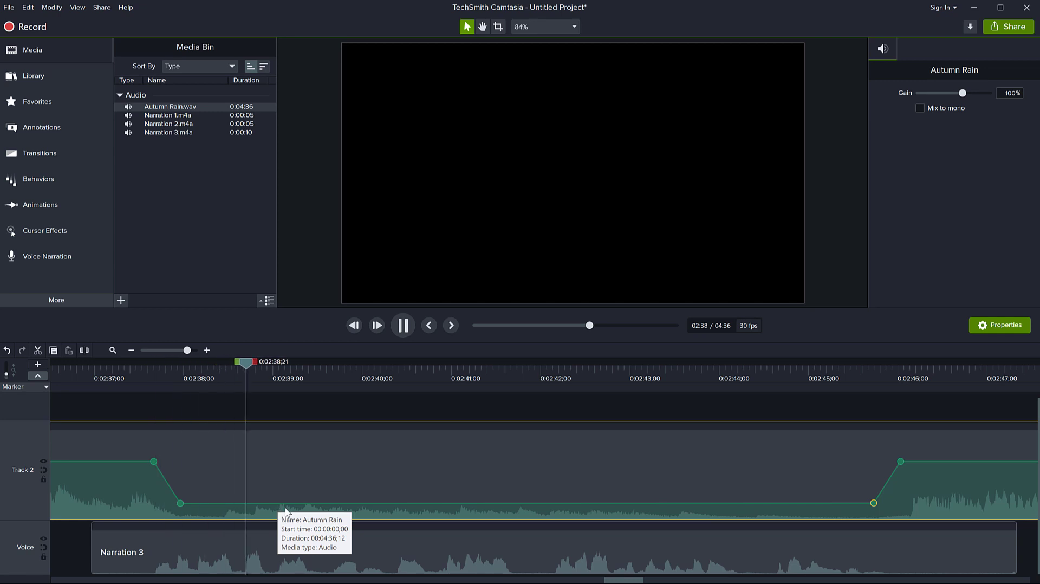
key("space")
scroll(291, 532, "right", 5)
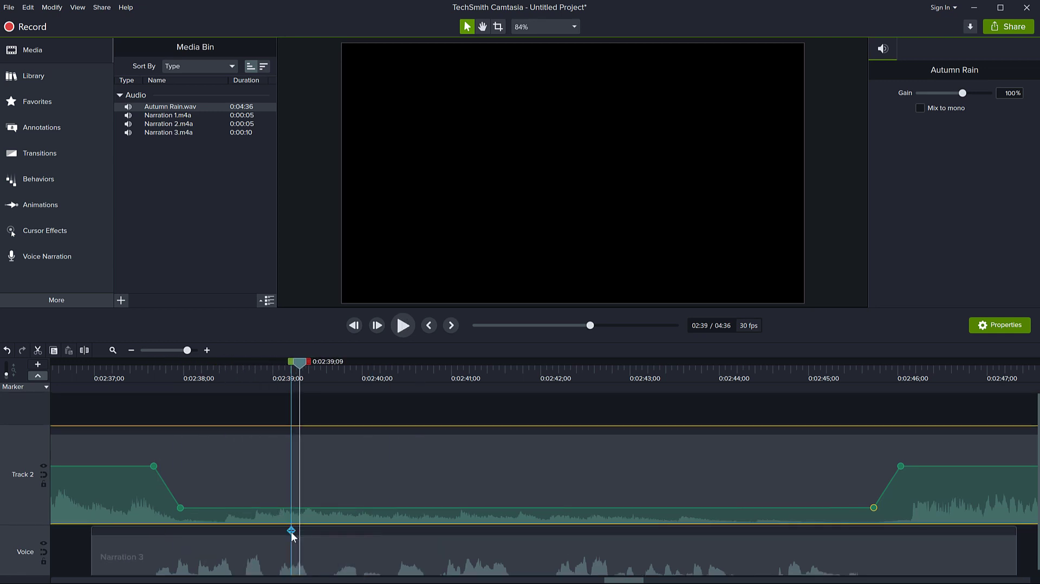
scroll(291, 531, "left", 10)
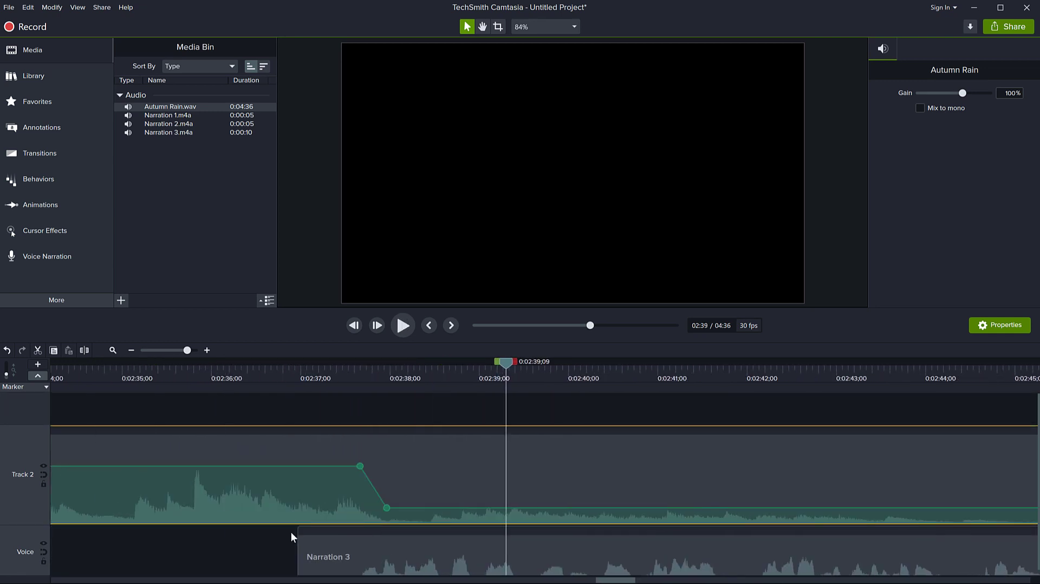
- Move the first fade-down point on Track 2 earlier and preview the gentler ramp
left_click_drag(361, 466, 321, 466)
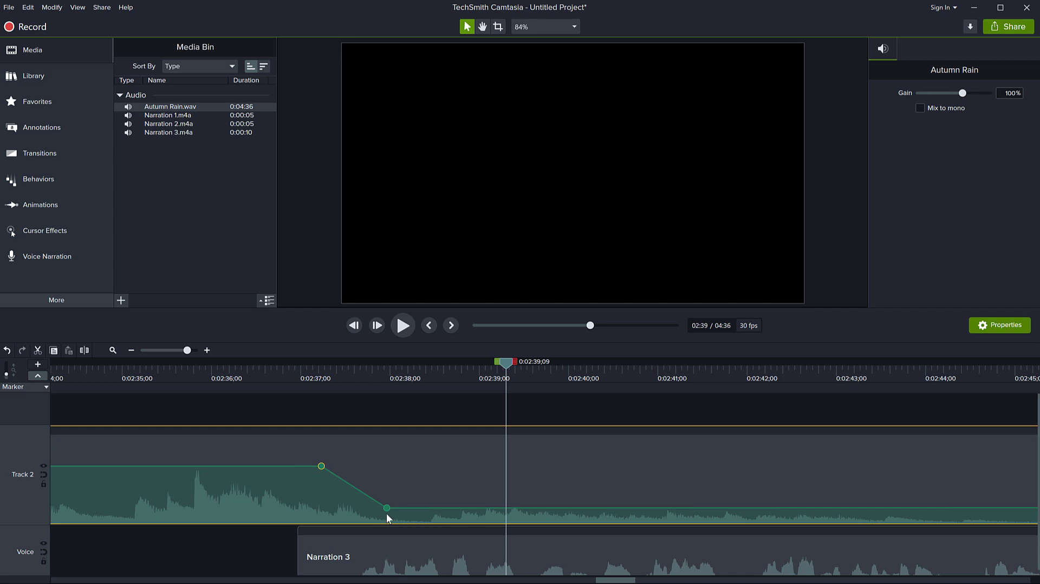
left_click(115, 373)
key("space")
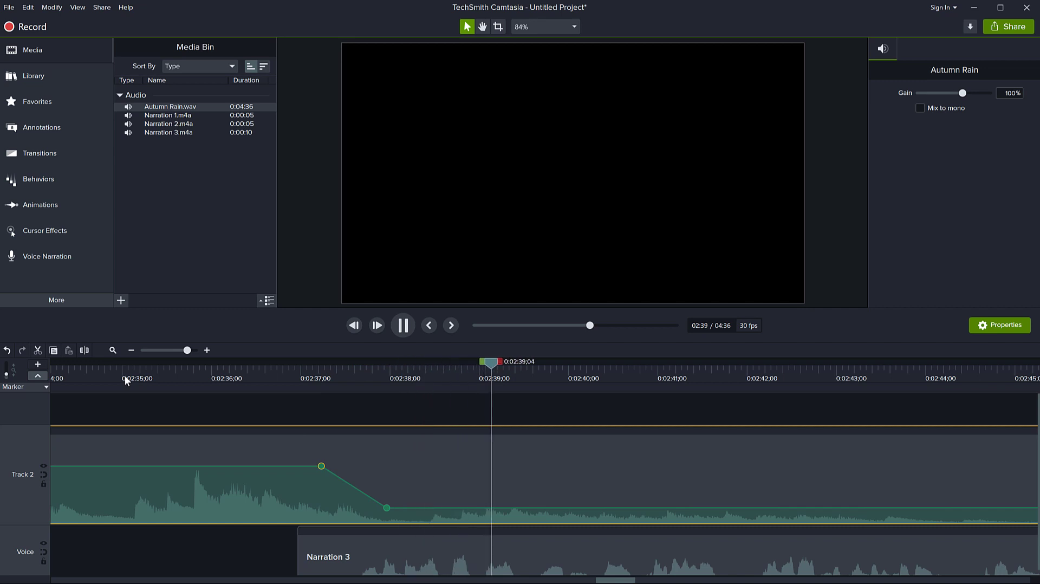
scroll(265, 493, "down", 1)
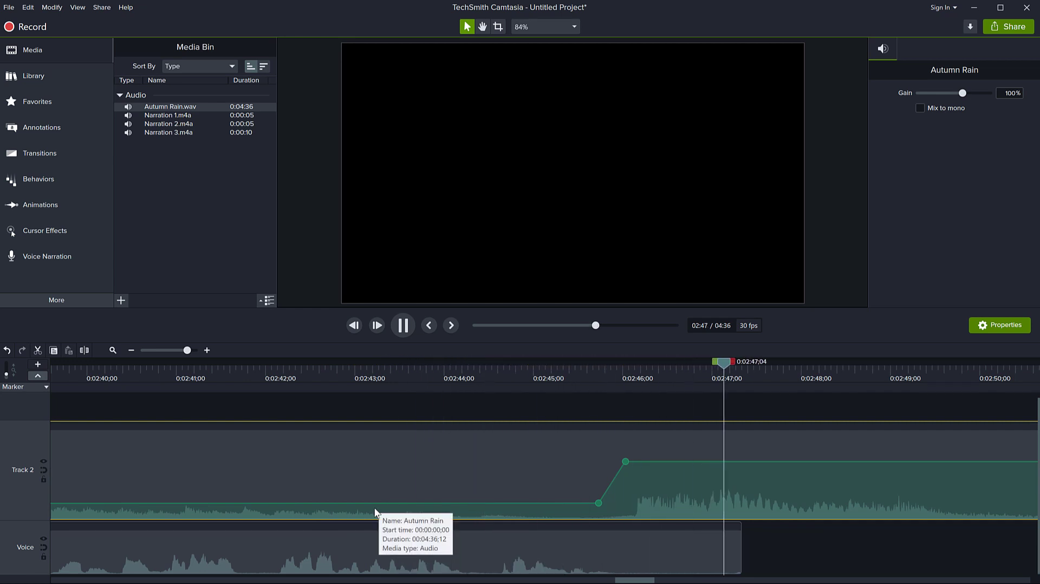
- Stop playback and zoom out to review all the music dips
key("space")
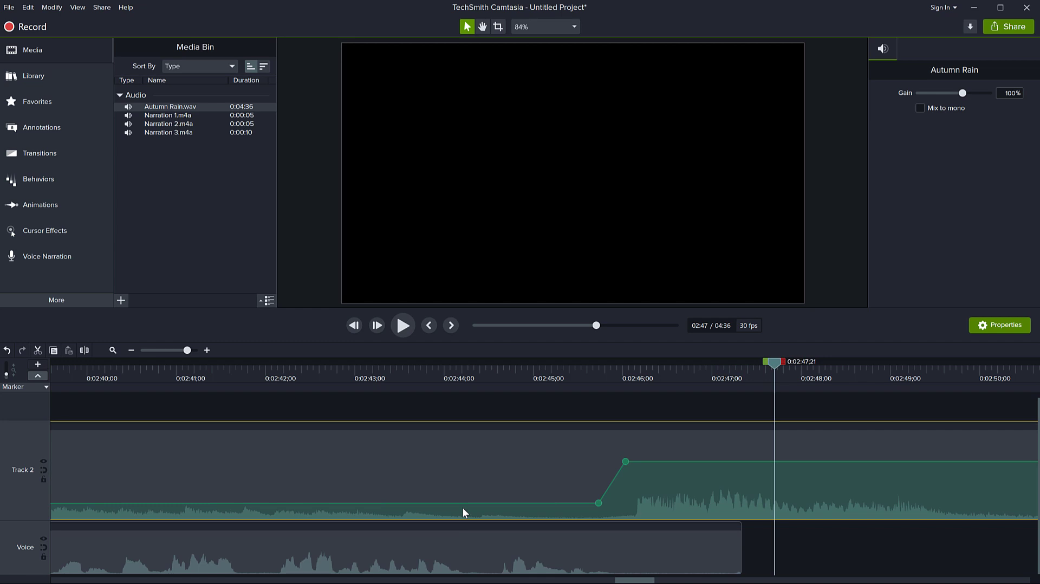
scroll(463, 508, "down", 3)
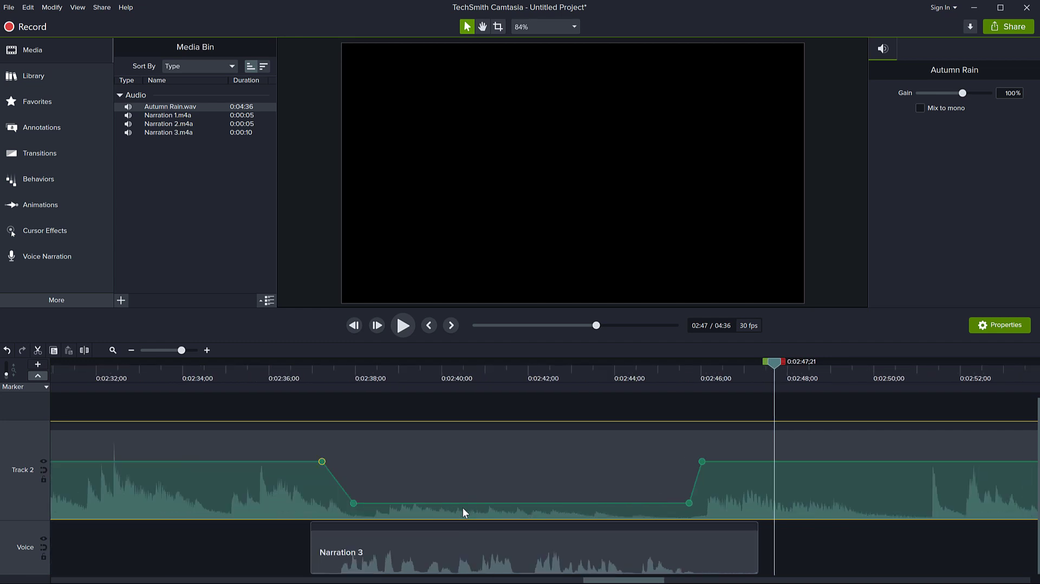
scroll(463, 512, "down", 1)
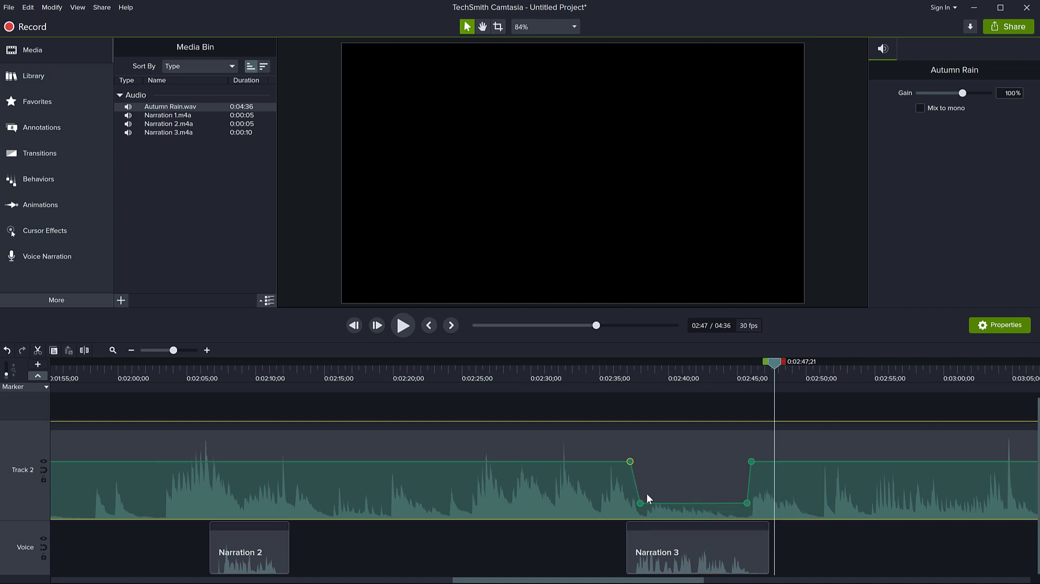
scroll(478, 515, "down", 3)
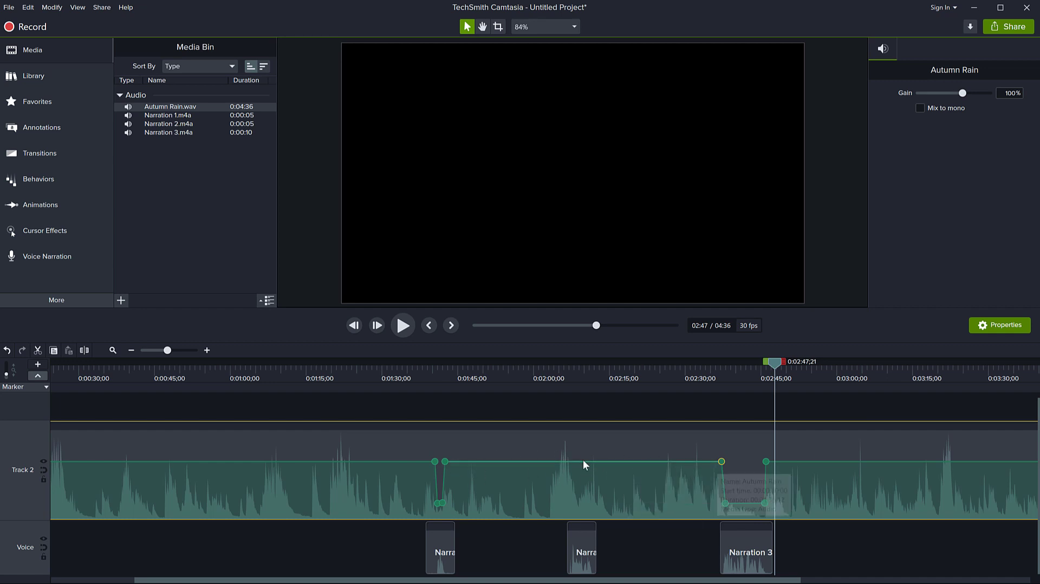
- Raise the Autumn Rain volume segment between the Narration 3 low points to 49%
mouse_move(581, 463)
left_mouse_down()
mouse_move(582, 477)
mouse_move(585, 462)
left_mouse_up()
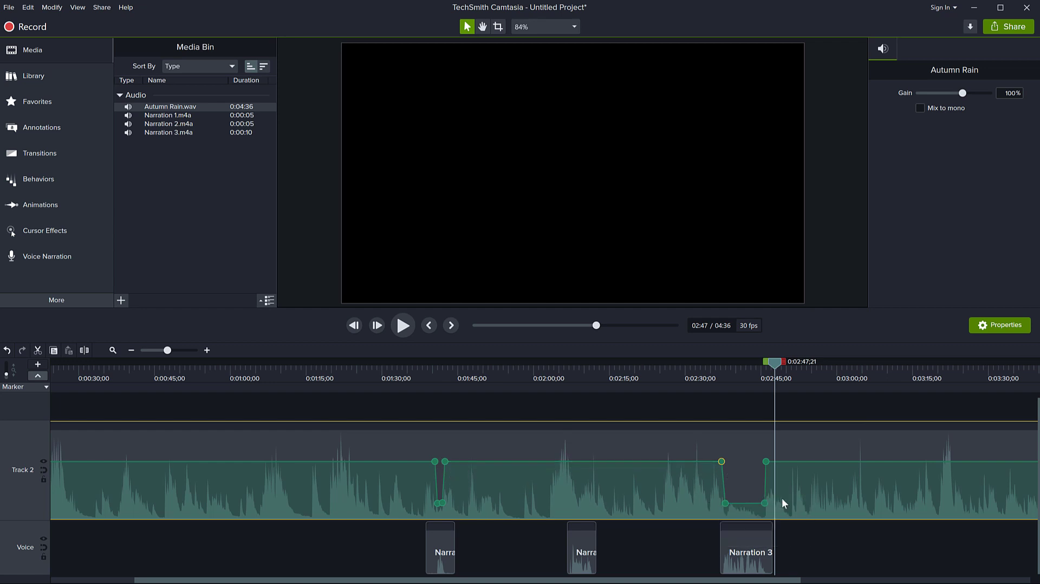
key("ctrl+plus")
key("ctrl+plus")
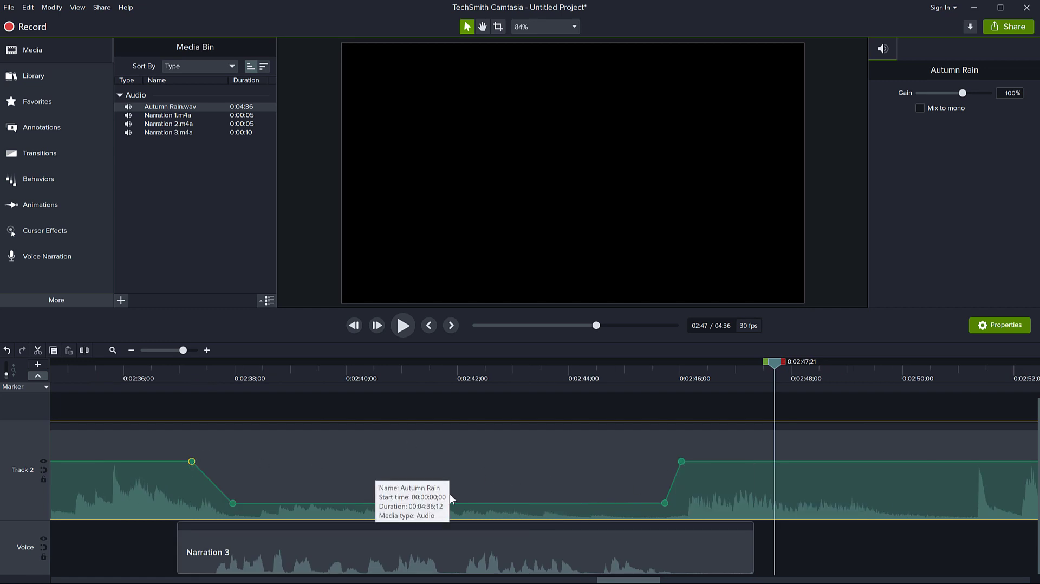
left_click_drag(453, 503, 430, 498)
- Add four volume points around Narration 2, drop the middle segment to 39%, and preview it
scroll(377, 490, "up", 5)
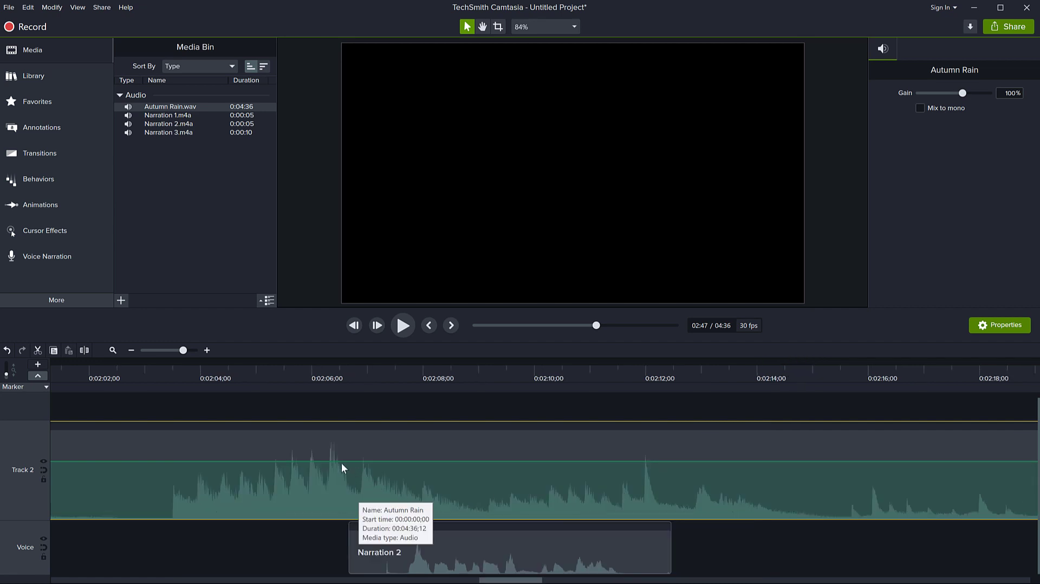
double_click(398, 461)
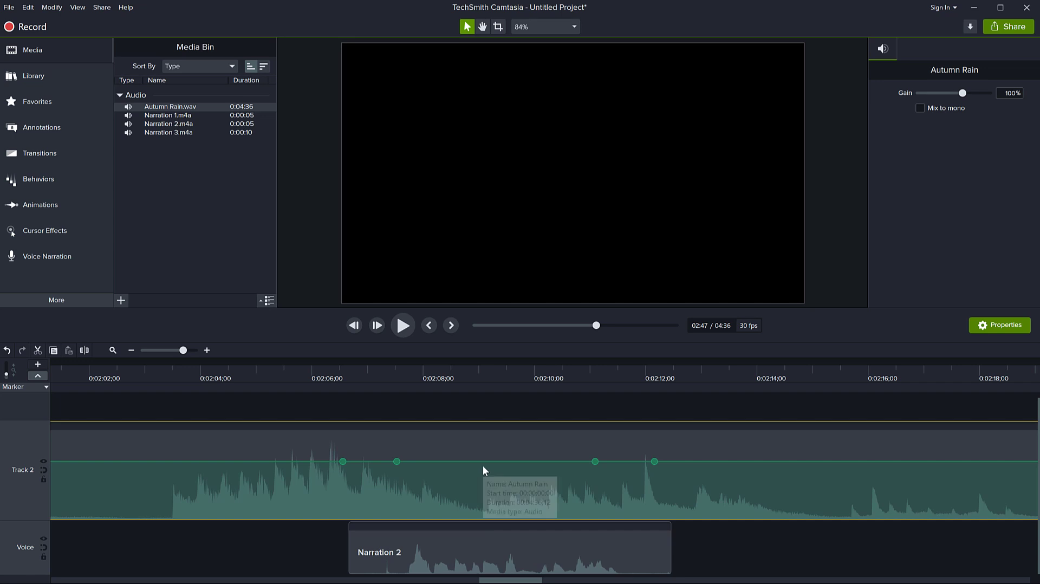
left_click_drag(485, 464, 484, 497)
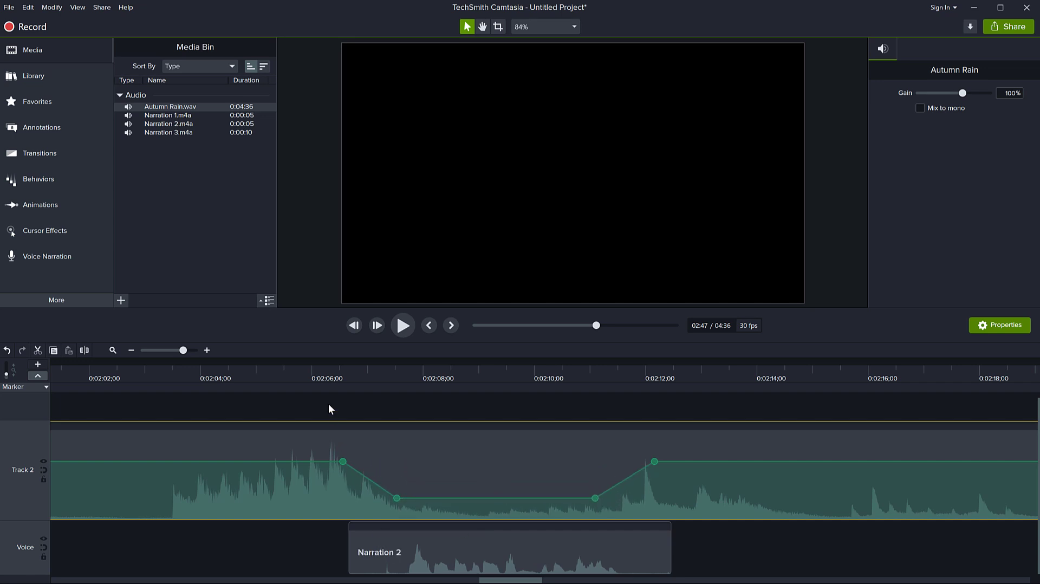
left_click(314, 370)
key("space")
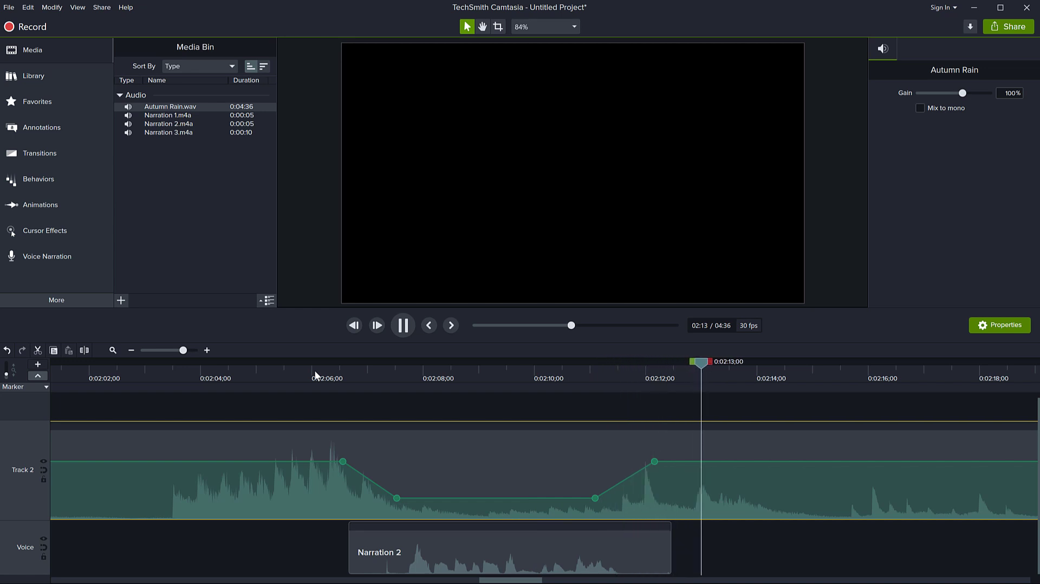
key("space")
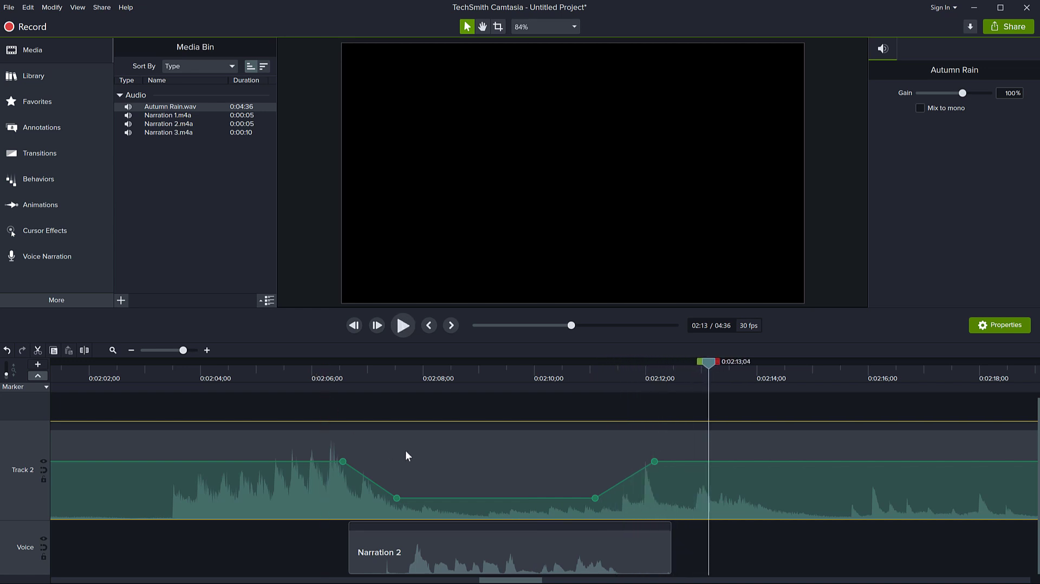